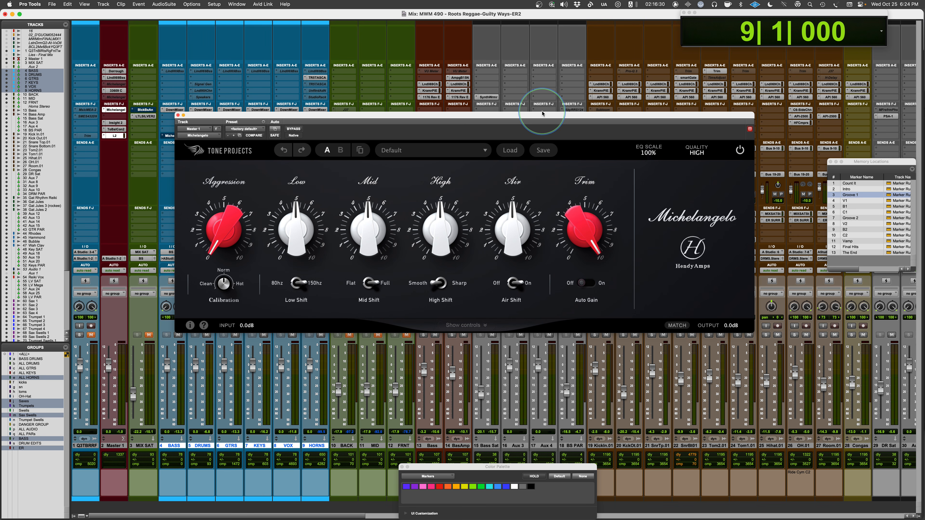
- Move the Michelangelo plug-in window slightly higher over the mixer
{"action": "mouse_move", "coordinate": [306, 238]}
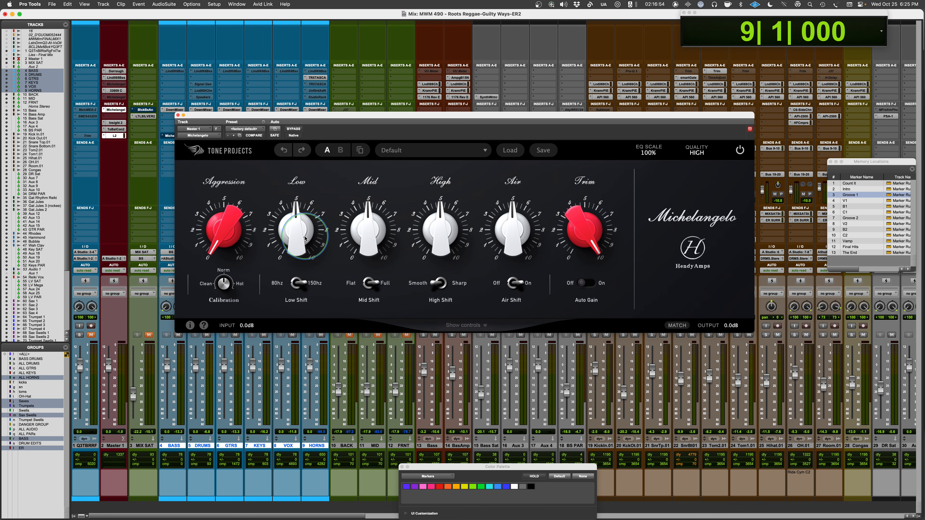
{"action": "mouse_move", "coordinate": [594, 206]}
{"action": "mouse_move", "coordinate": [538, 227]}
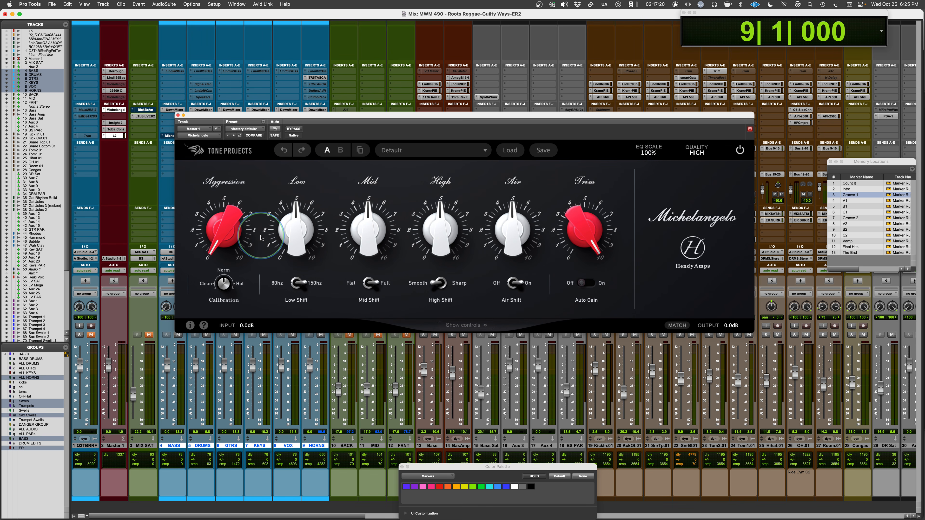
{"action": "left_click_drag", "start_coordinate": [505, 117], "coordinate": [508, 108]}
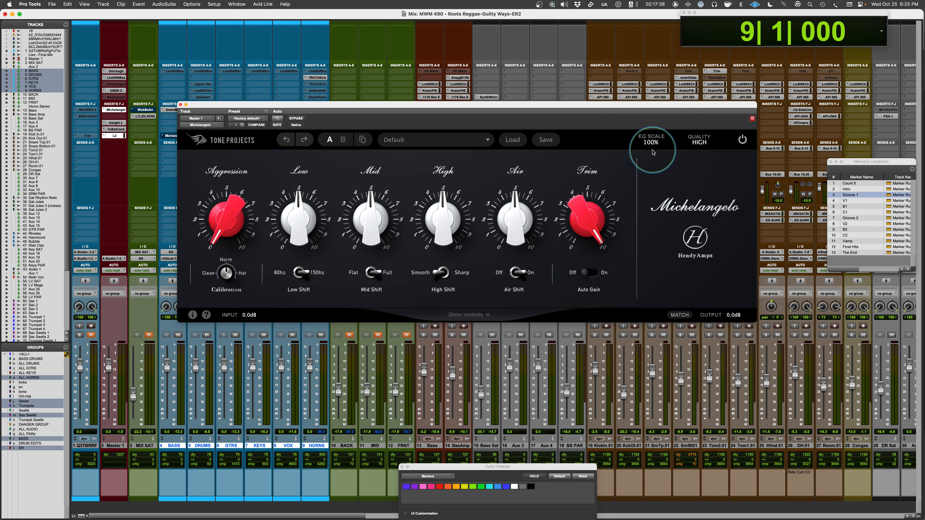
- Try the EQ Scale at -200% and reset it to 100%
{"action": "left_click", "coordinate": [650, 142]}
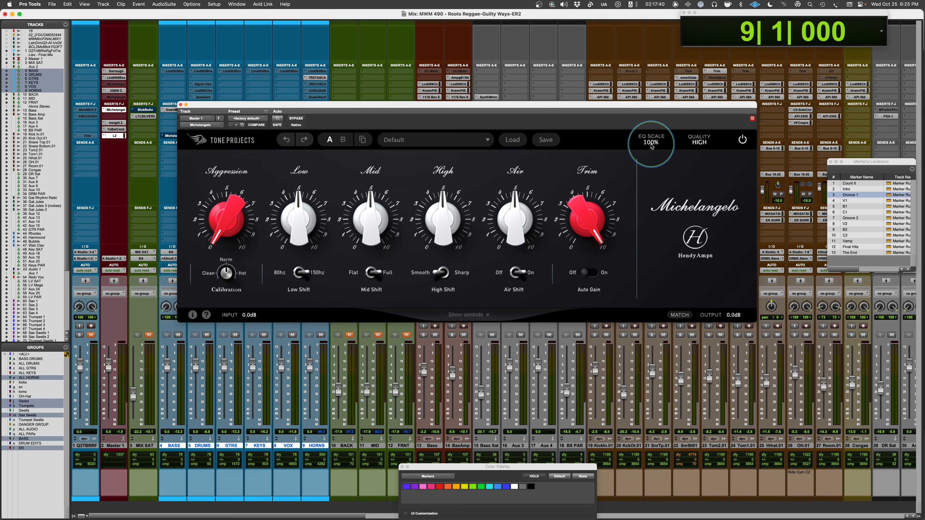
{"action": "left_click_drag", "start_coordinate": [650, 69], "coordinate": [626, 392]}
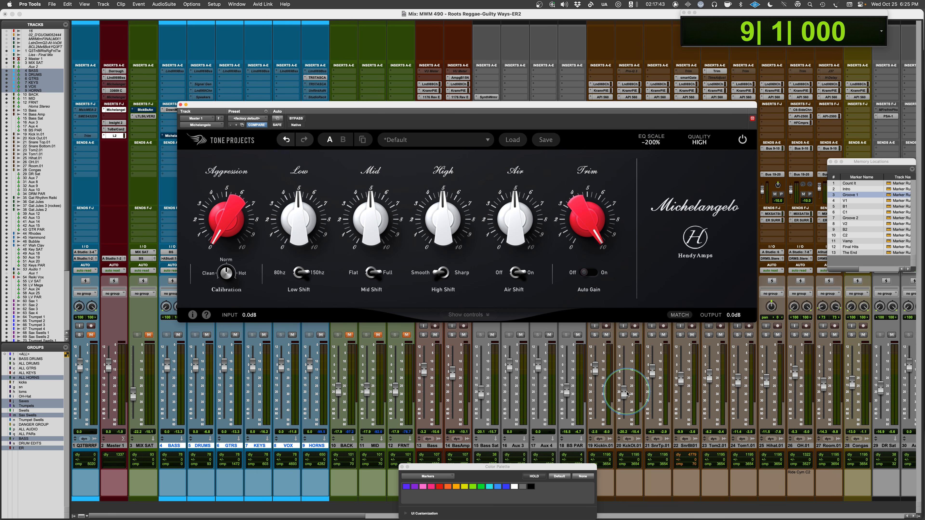
{"action": "left_click", "coordinate": [651, 142]}
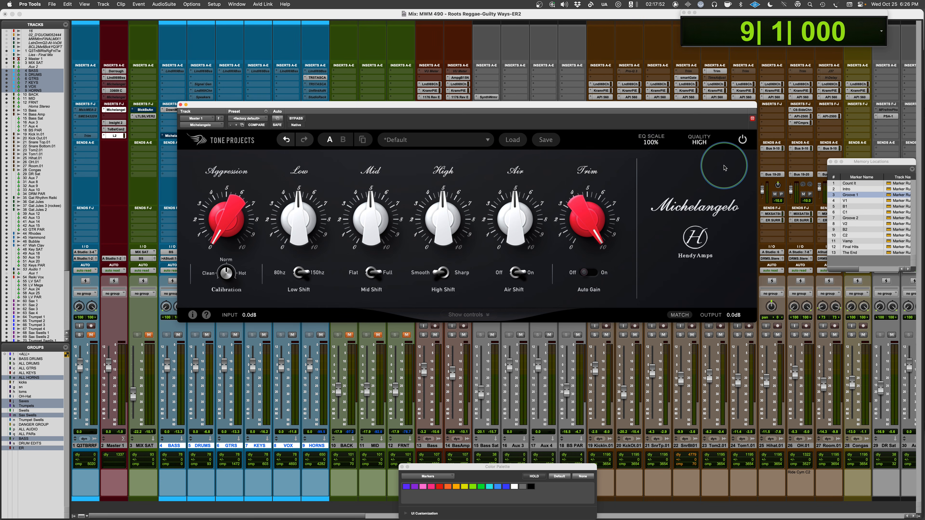
- Look through the Quality options and switch the plug-in off and back on
{"action": "left_click", "coordinate": [703, 144]}
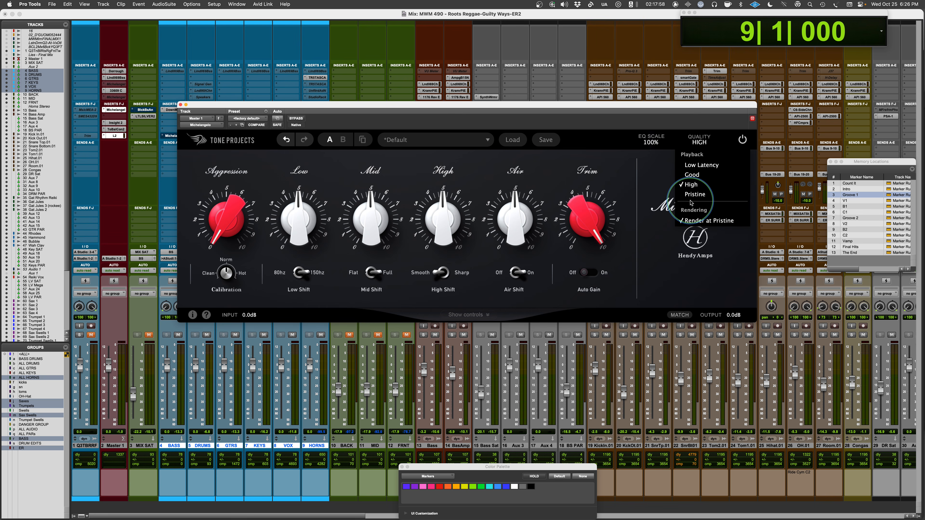
{"action": "left_click", "coordinate": [699, 140]}
{"action": "left_click", "coordinate": [742, 139]}
{"action": "left_click", "coordinate": [742, 139]}
{"action": "left_click", "coordinate": [742, 139]}
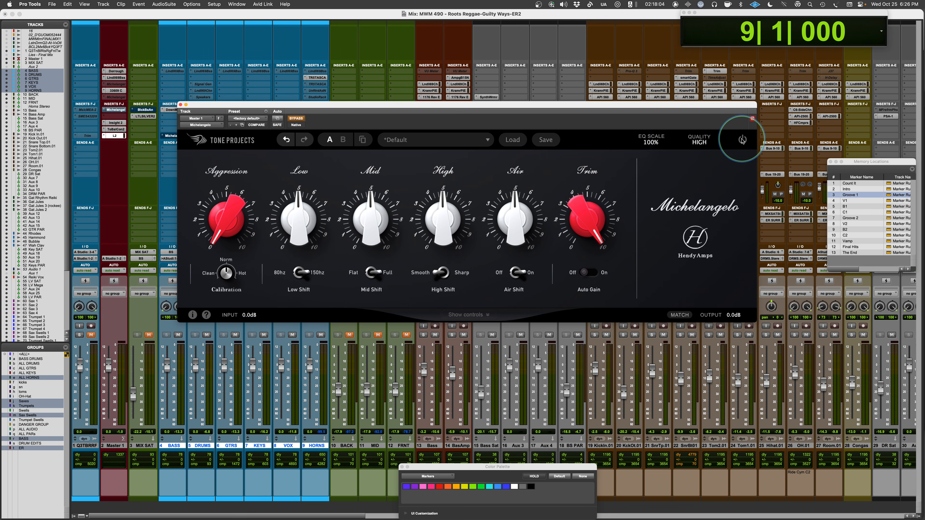
{"action": "left_click", "coordinate": [742, 139]}
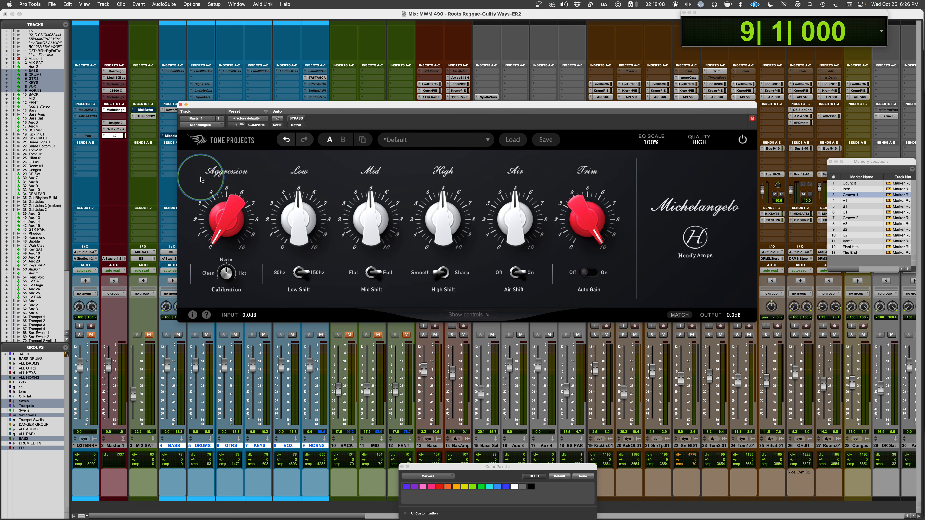
{"action": "mouse_move", "coordinate": [433, 213]}
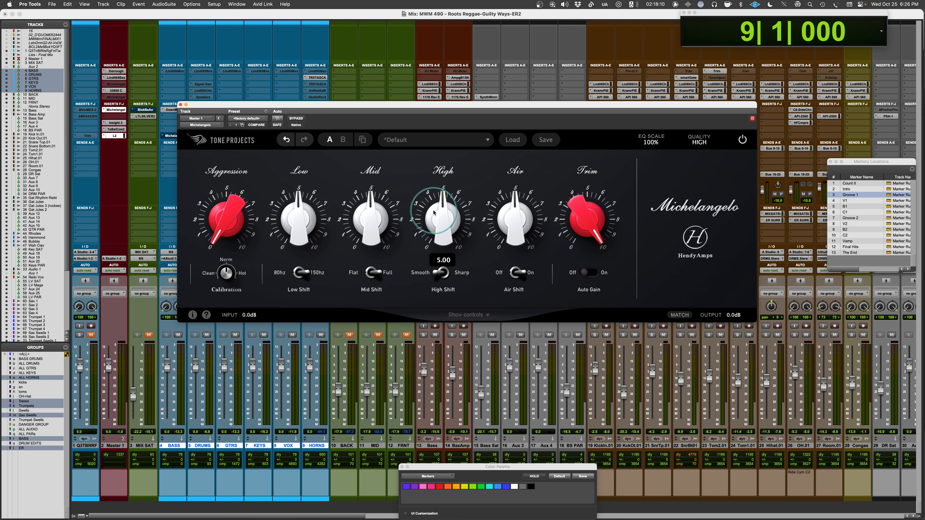
{"action": "mouse_move", "coordinate": [240, 210]}
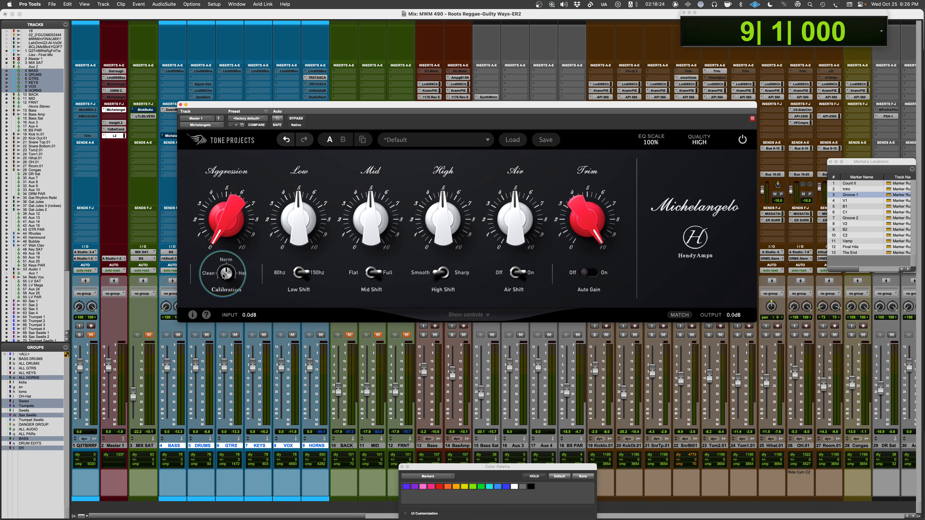
{"action": "mouse_move", "coordinate": [311, 203]}
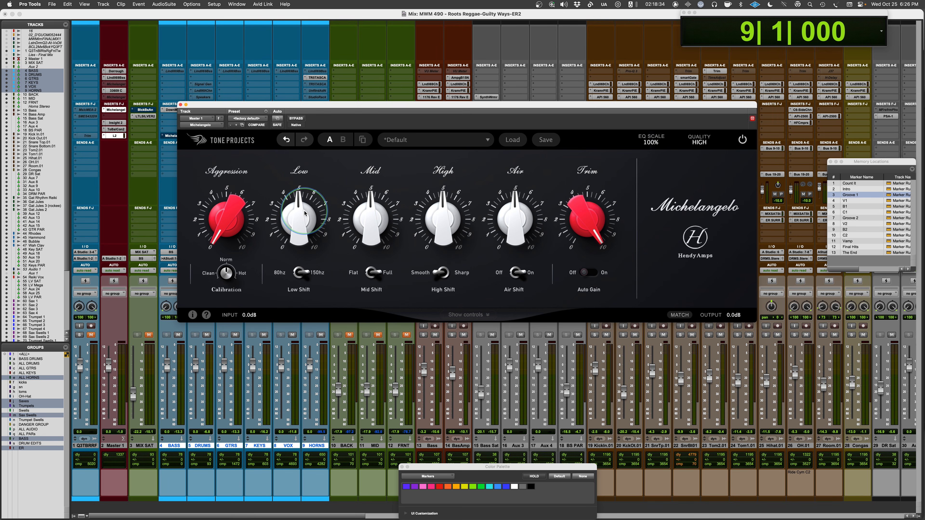
{"action": "mouse_move", "coordinate": [291, 234]}
{"action": "left_mouse_down"}
{"action": "mouse_move", "coordinate": [291, 245]}
{"action": "mouse_move", "coordinate": [310, 208]}
{"action": "mouse_move", "coordinate": [297, 220]}
{"action": "left_mouse_up"}
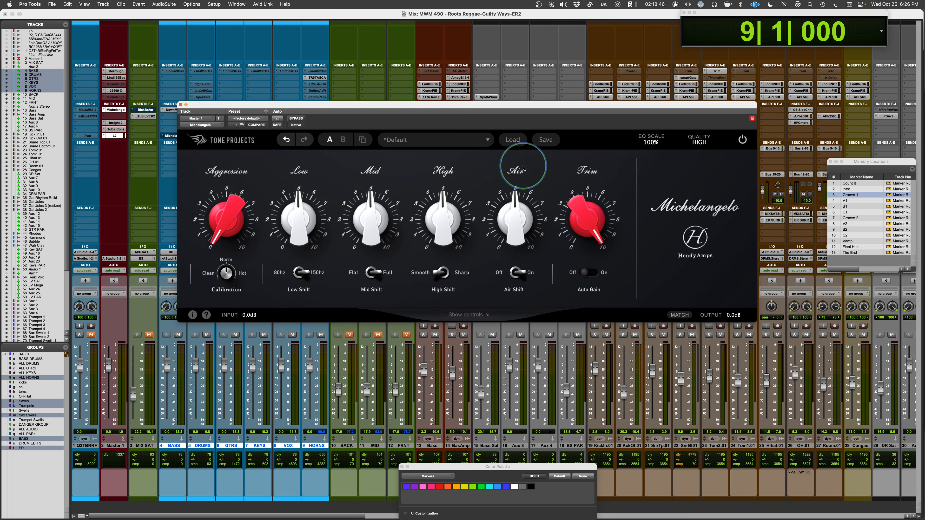
{"action": "mouse_move", "coordinate": [599, 243]}
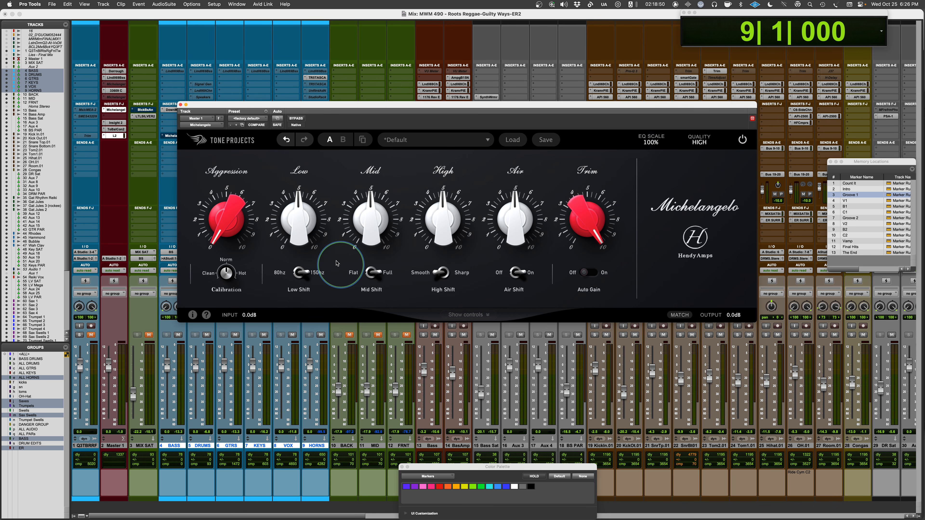
- Turn on Auto Gain for the Trim control
{"action": "left_click", "coordinate": [592, 274]}
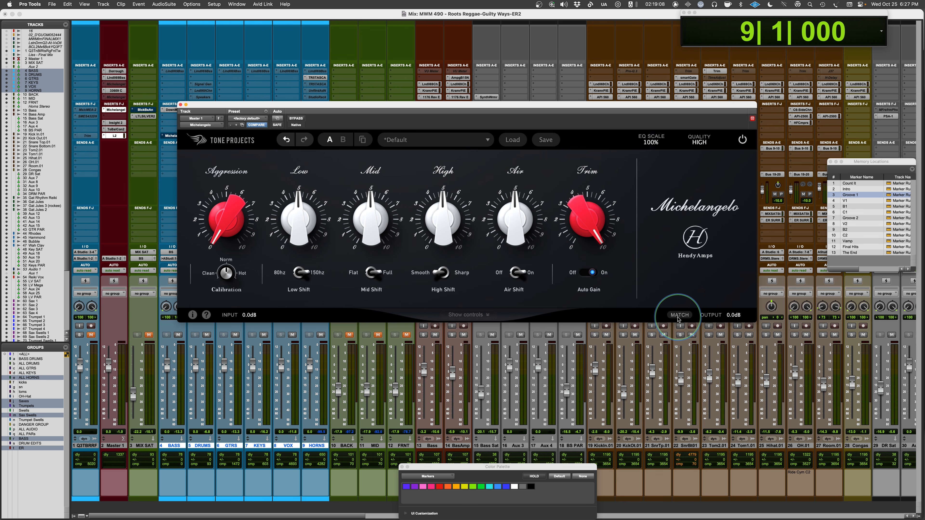
{"action": "mouse_move", "coordinate": [588, 208]}
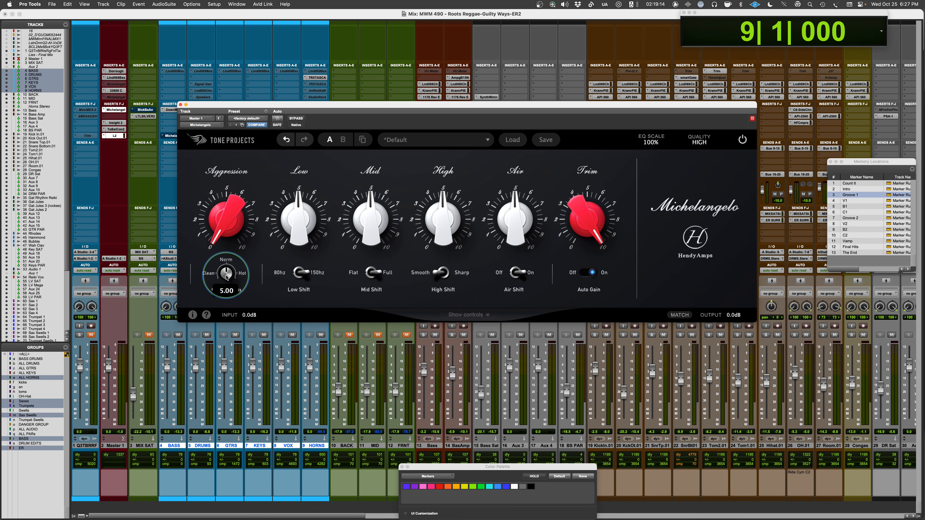
{"action": "mouse_move", "coordinate": [273, 215]}
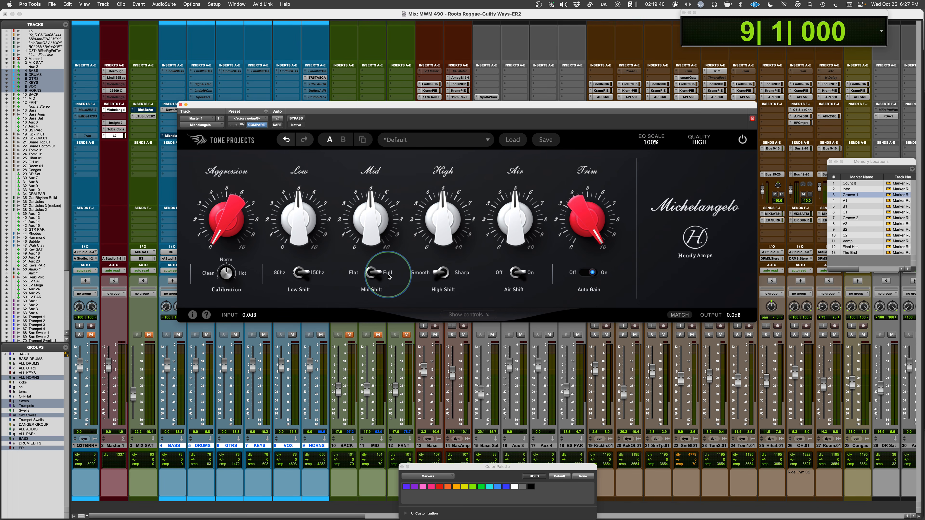
{"action": "mouse_move", "coordinate": [438, 200]}
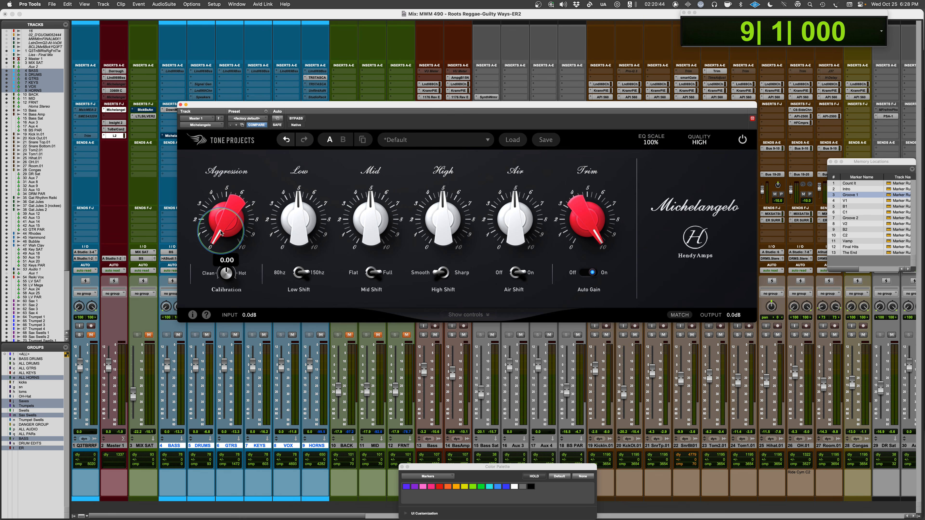
- Play the mix while sweeping Aggression up to 10 and back down to 0, and stop playback
{"action": "key", "text": "space"}
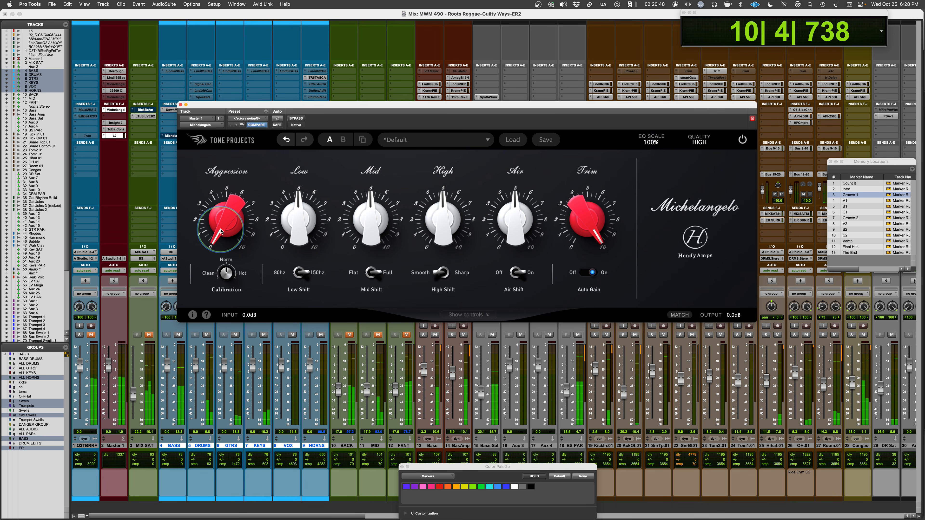
{"action": "left_click_drag", "start_coordinate": [227, 222], "coordinate": [221, 111]}
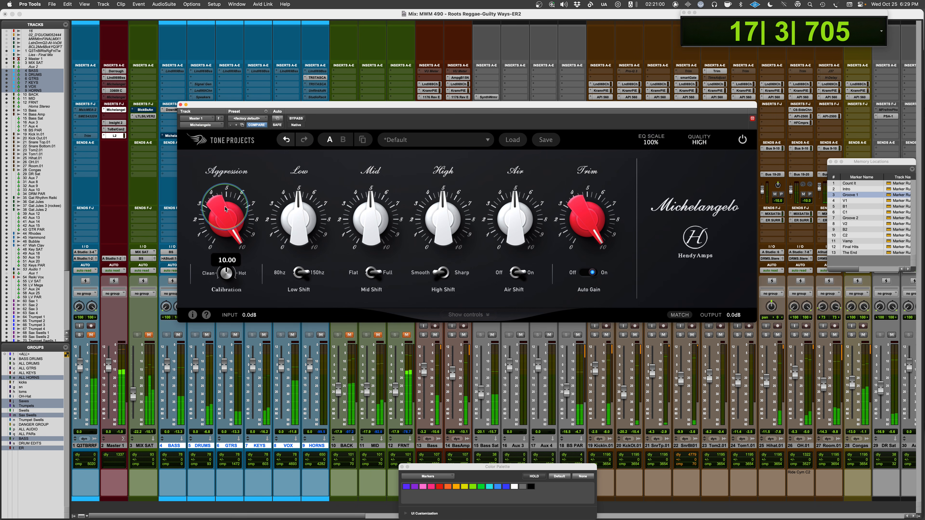
{"action": "left_click_drag", "start_coordinate": [226, 209], "coordinate": [282, 519]}
{"action": "key", "text": "space"}
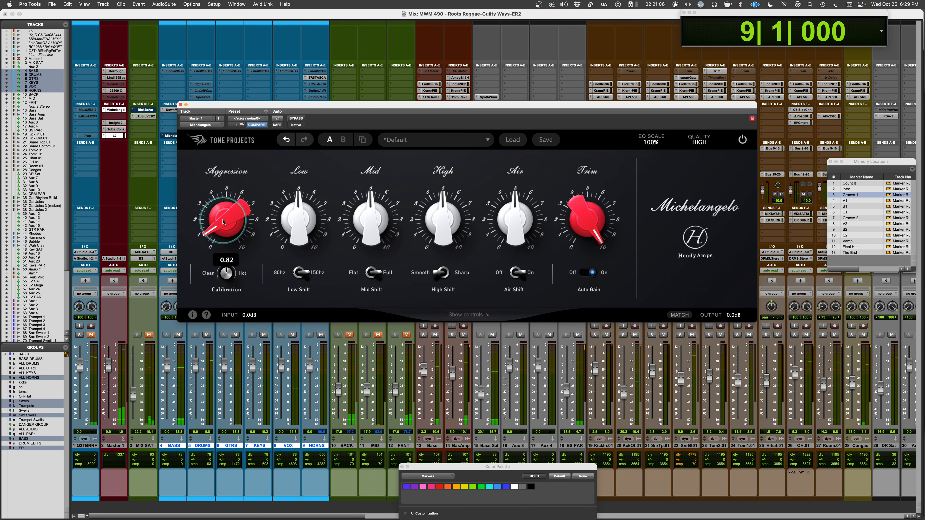
{"action": "left_click_drag", "start_coordinate": [223, 220], "coordinate": [234, 287]}
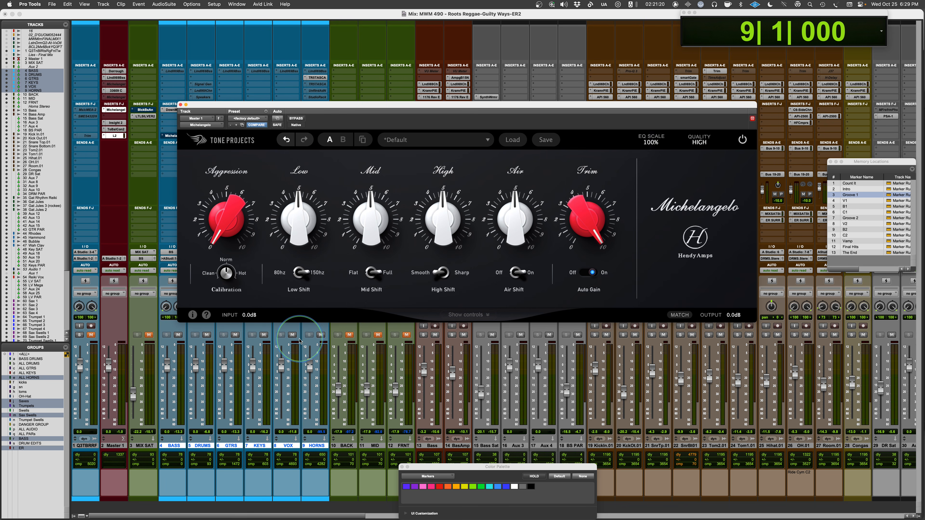
- Mute the VOX track and raise Aggression to 3.16 while the mix plays
{"action": "left_click", "coordinate": [292, 335]}
{"action": "mouse_move", "coordinate": [228, 241]}
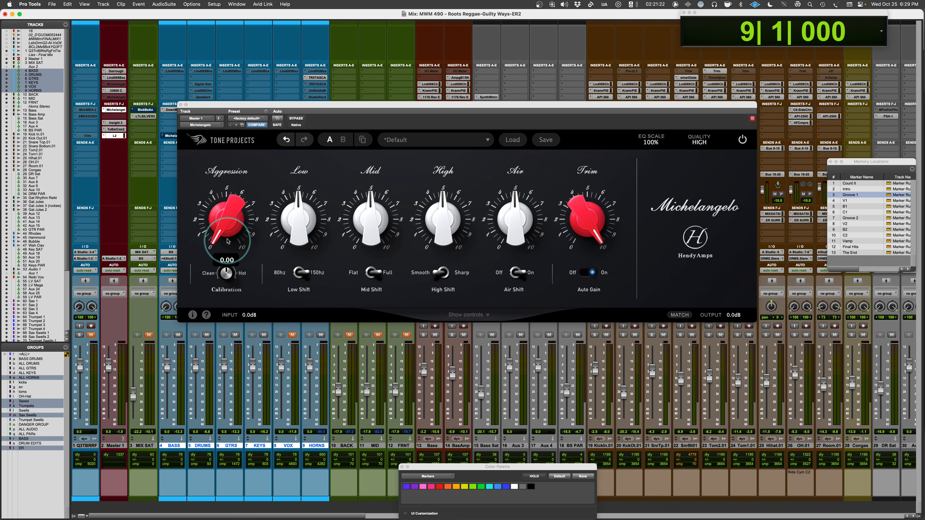
{"action": "key", "text": "space"}
{"action": "left_click_drag", "start_coordinate": [224, 235], "coordinate": [205, 125]}
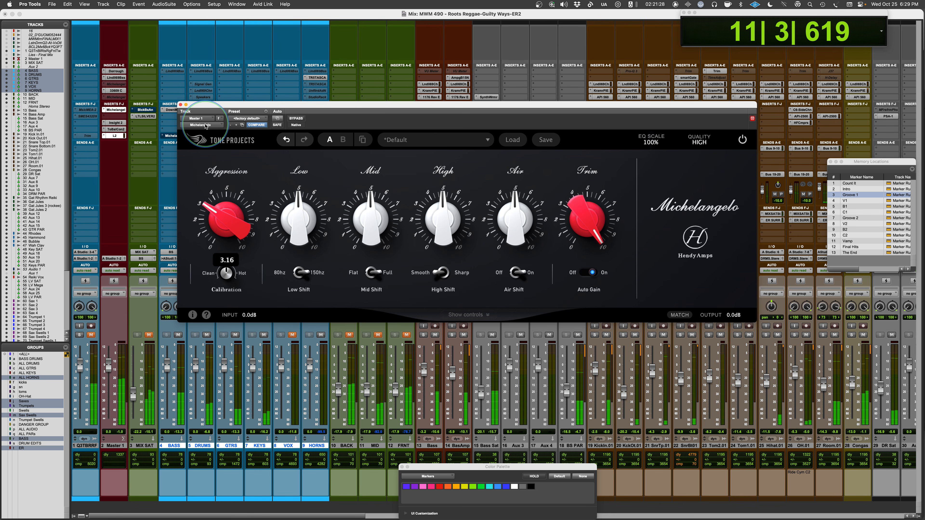
{"action": "key", "text": "space"}
- During playback, sweep Calibration down to 0 and settle it at 3.29, with Aggression raised to about 4
{"action": "mouse_move", "coordinate": [227, 274]}
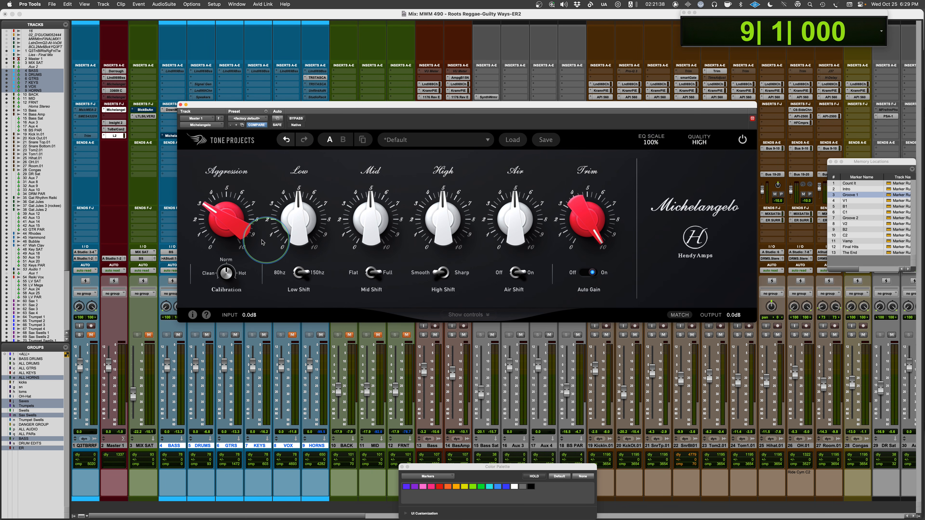
{"action": "key", "text": "space"}
{"action": "left_click", "coordinate": [227, 273]}
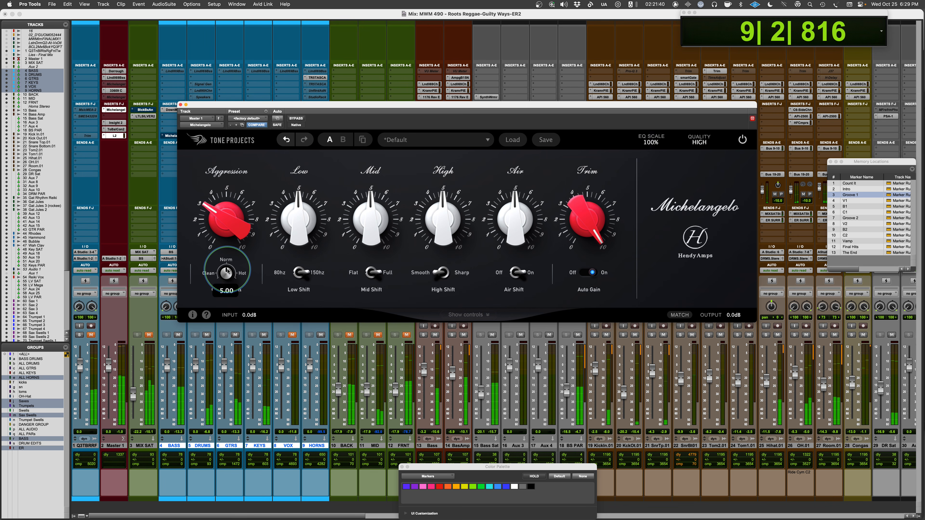
{"action": "left_click_drag", "start_coordinate": [227, 271], "coordinate": [211, 388]}
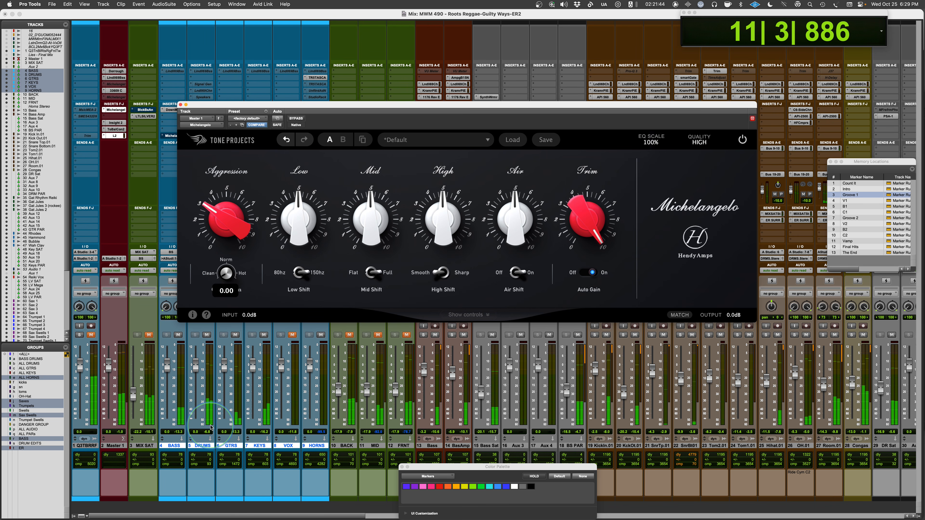
{"action": "left_click_drag", "start_coordinate": [199, 316], "coordinate": [237, 413]}
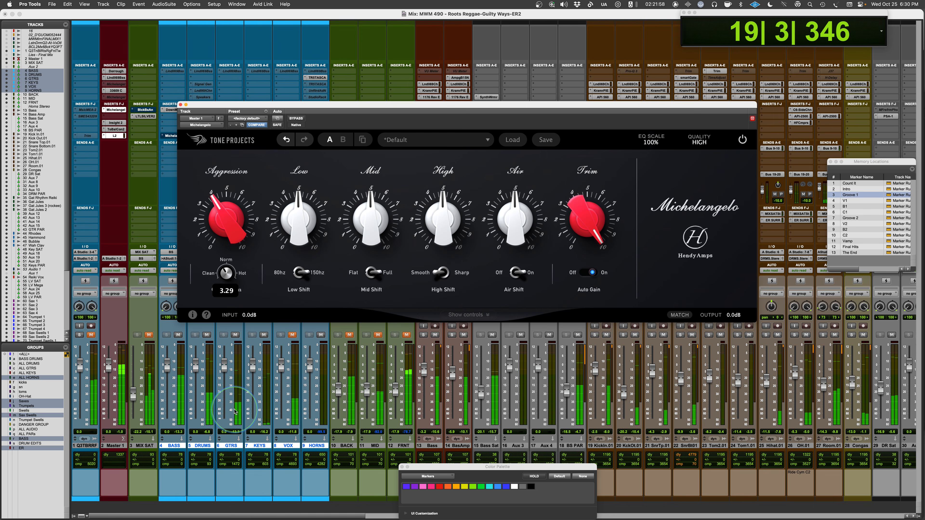
- Compare the playing mix with the plug-in bypassed and active, and stop playback
{"action": "left_click", "coordinate": [296, 118]}
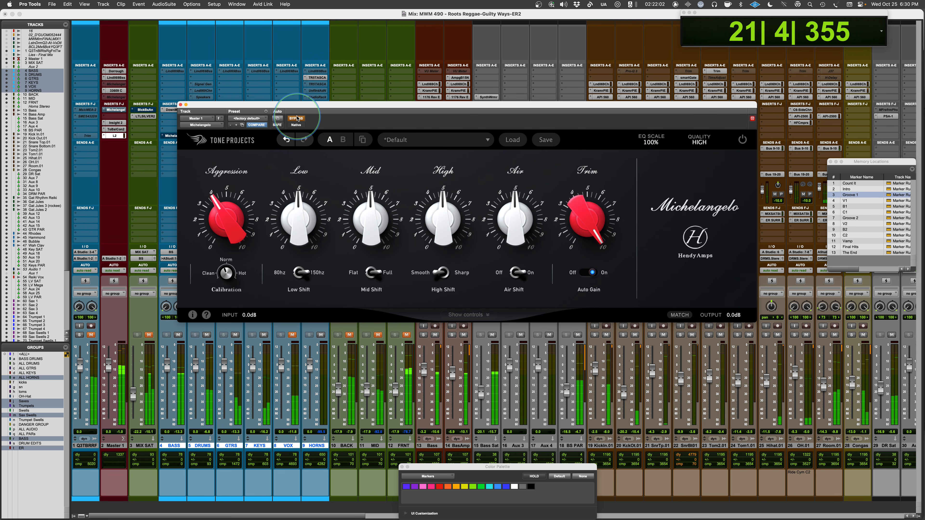
{"action": "left_click", "coordinate": [296, 118]}
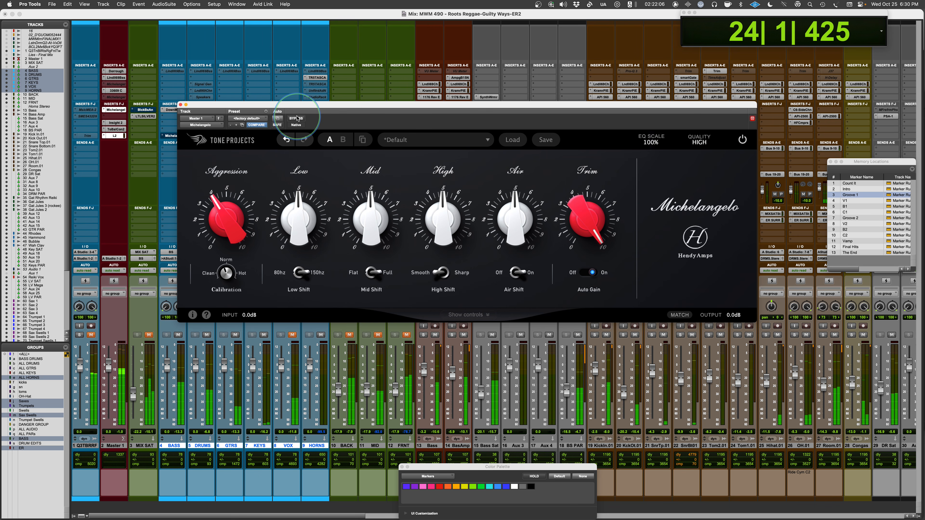
{"action": "key", "text": "space"}
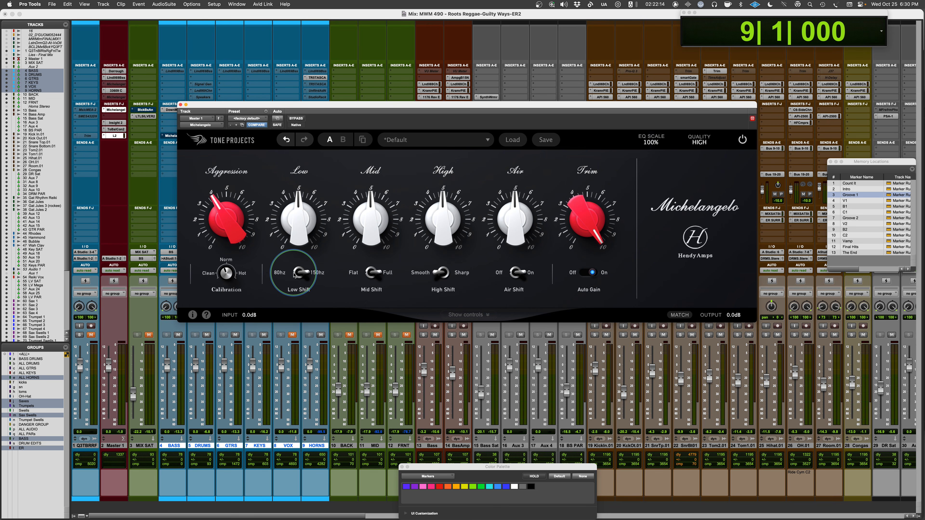
- Set Low Shift to 80hz and raise the Low control to about 6 during playback
{"action": "mouse_move", "coordinate": [304, 215]}
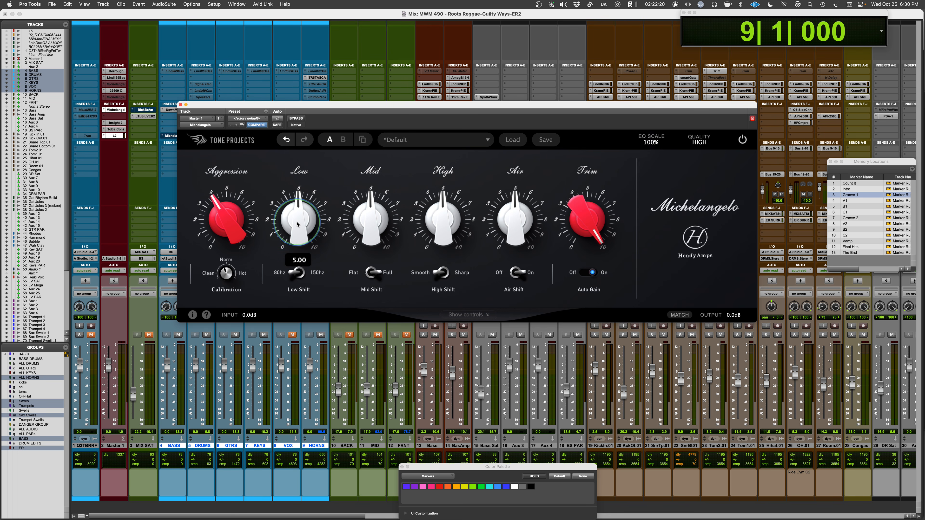
{"action": "key", "text": "space"}
{"action": "left_click_drag", "start_coordinate": [297, 223], "coordinate": [291, 195]}
- Raise the Mid control to about 7, set Mid Shift to Flat, and stop playback
{"action": "left_click_drag", "start_coordinate": [372, 223], "coordinate": [372, 168]}
{"action": "left_click", "coordinate": [372, 273]}
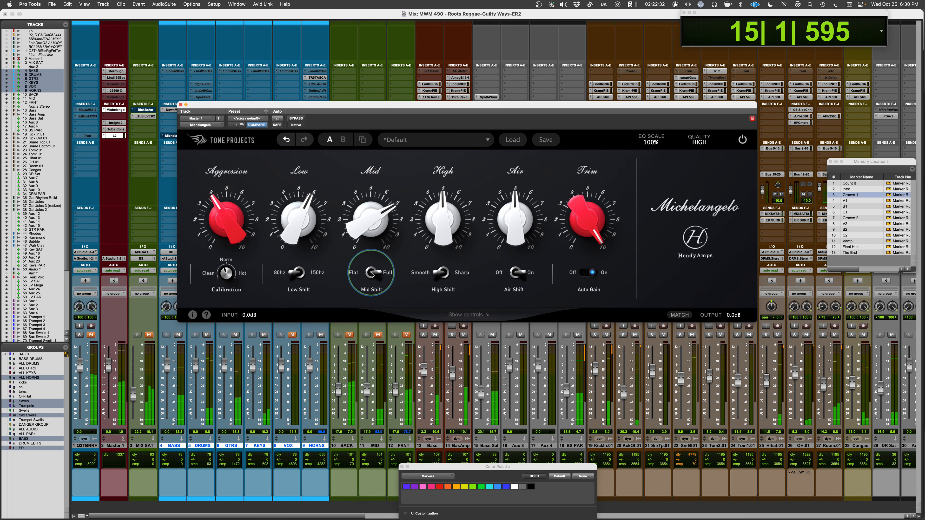
{"action": "left_click", "coordinate": [372, 273]}
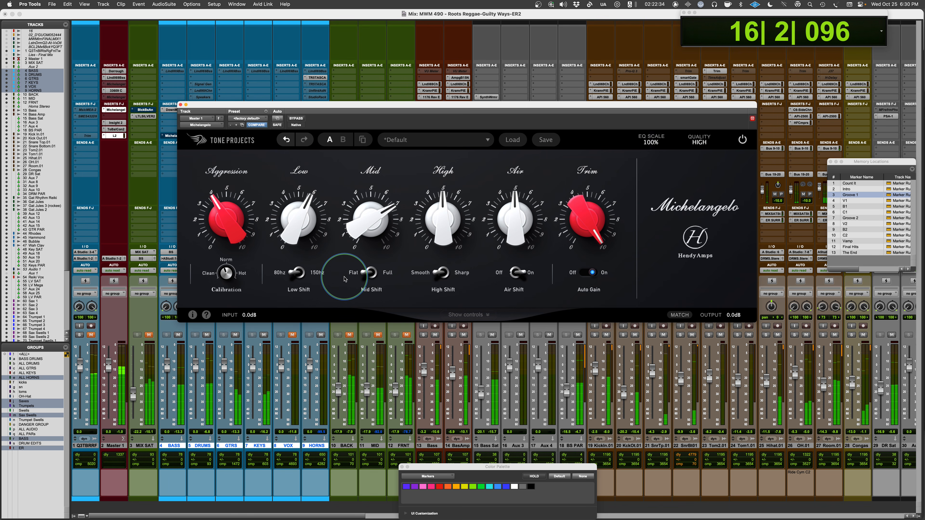
{"action": "key", "text": "space"}
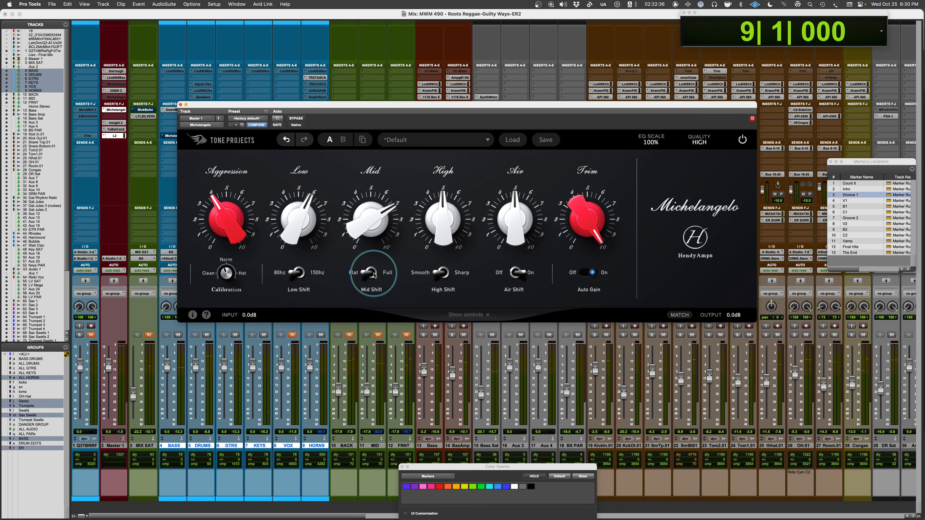
- Lower the Mid control to 4.49 during playback and set Mid Shift to Flat
{"action": "left_click_drag", "start_coordinate": [375, 219], "coordinate": [366, 296]}
{"action": "key", "text": "space"}
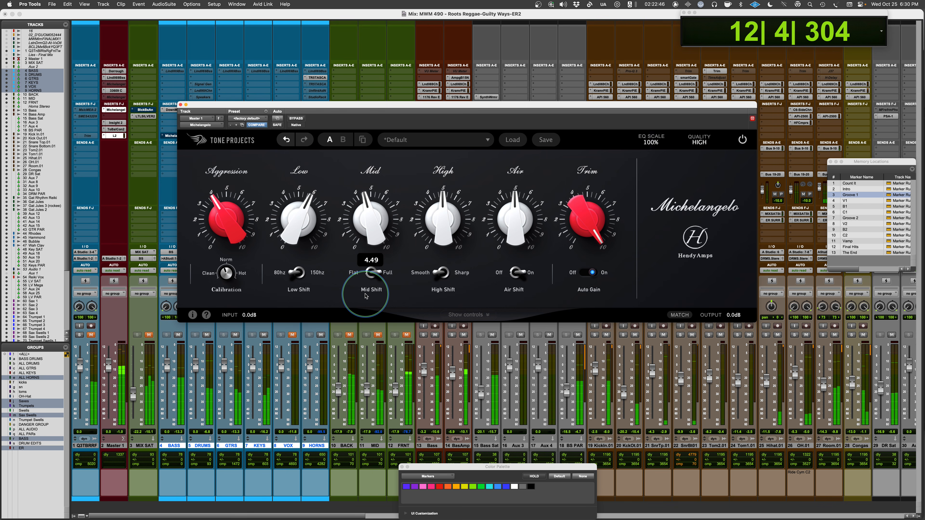
{"action": "left_click", "coordinate": [369, 272]}
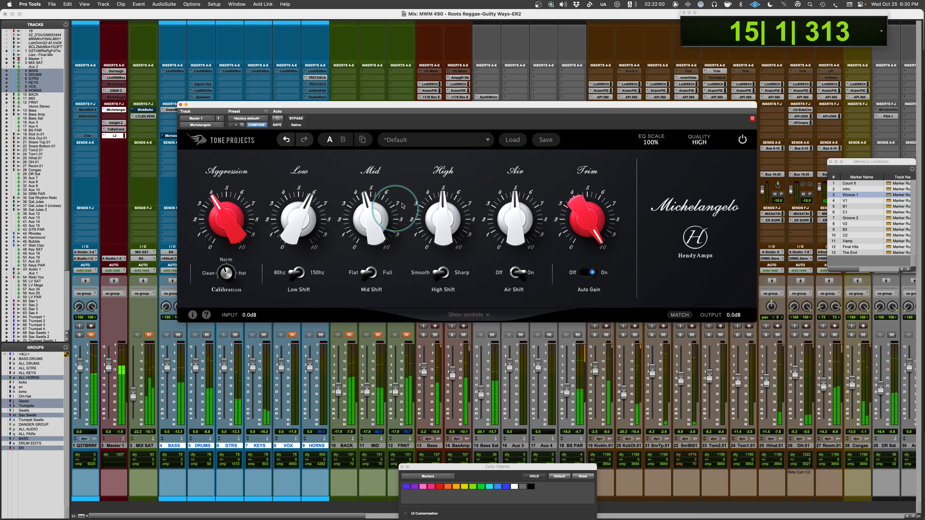
- Raise the High control to about 6 and compare the playing mix with the plug-in bypassed and active
{"action": "mouse_move", "coordinate": [441, 220]}
{"action": "left_mouse_down"}
{"action": "mouse_move", "coordinate": [440, 201]}
{"action": "mouse_move", "coordinate": [439, 212]}
{"action": "left_mouse_up"}
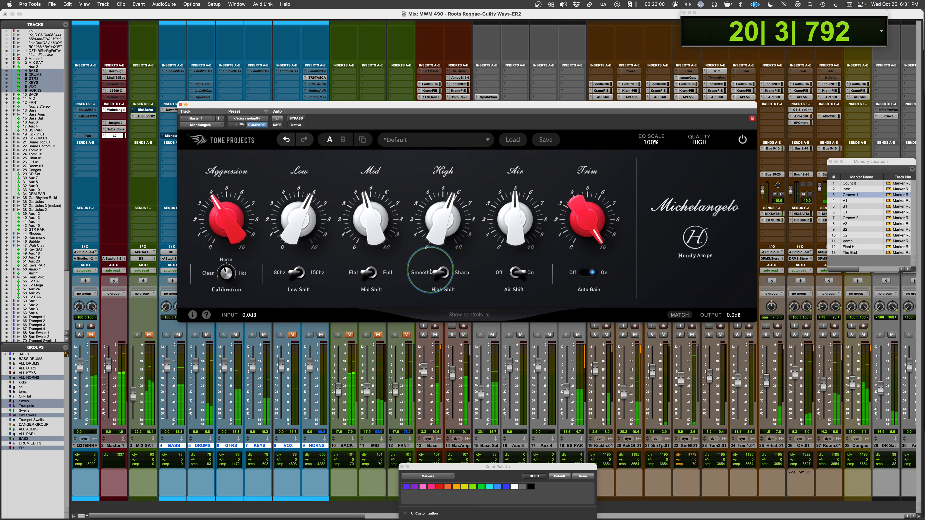
{"action": "left_click", "coordinate": [296, 119]}
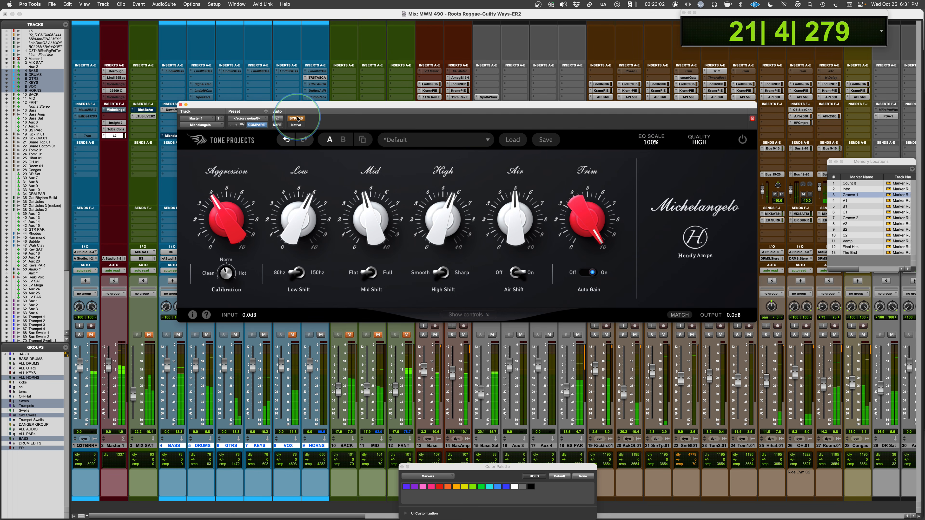
{"action": "left_click", "coordinate": [296, 119]}
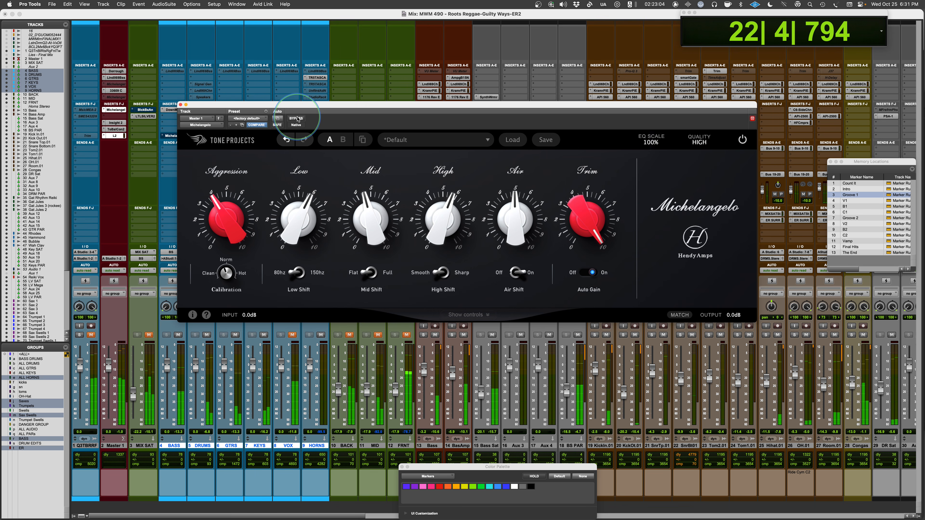
- Raise the Air control to about 7 and compare the playing mix with the plug-in bypassed and active
{"action": "mouse_move", "coordinate": [513, 237]}
{"action": "left_click_drag", "start_coordinate": [513, 238], "coordinate": [519, 168]}
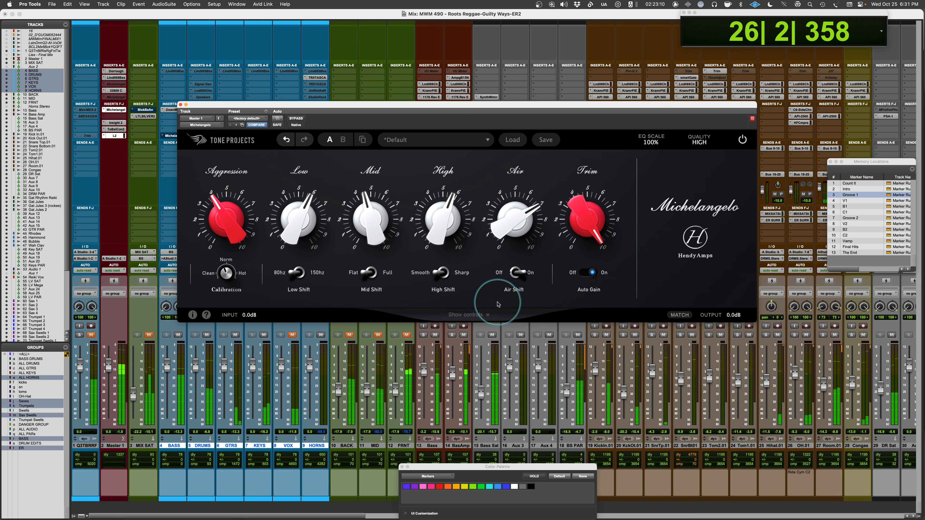
{"action": "left_click", "coordinate": [296, 118]}
{"action": "left_click", "coordinate": [296, 118]}
- Compare the playing mix with Air Shift off and on, leaving it on
{"action": "left_click", "coordinate": [515, 273]}
{"action": "mouse_move", "coordinate": [514, 273]}
{"action": "left_mouse_down"}
{"action": "mouse_move", "coordinate": [498, 273]}
{"action": "mouse_move", "coordinate": [528, 273]}
{"action": "mouse_move", "coordinate": [515, 276]}
{"action": "left_mouse_up"}
{"action": "left_click", "coordinate": [514, 275]}
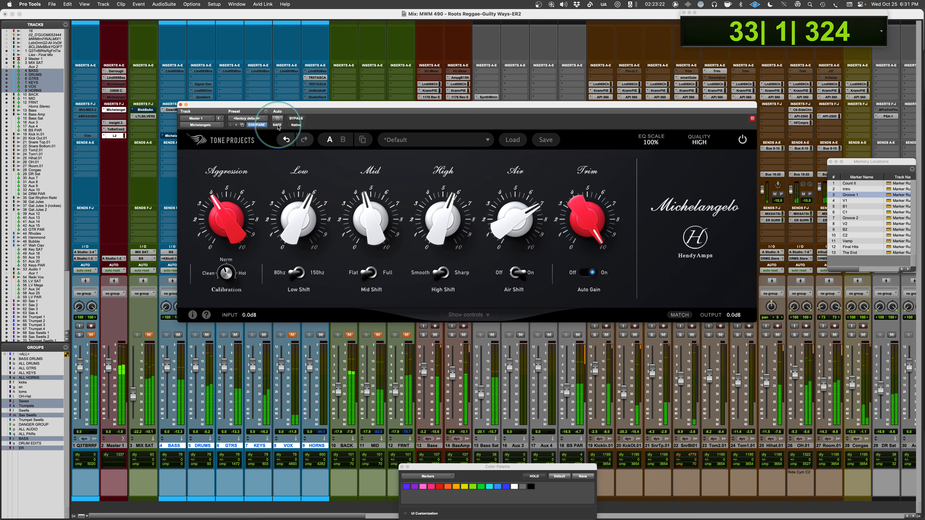
- Compare the full EQ settings against the bypassed mix twice during playback, leave the plug-in active, and stop playback
{"action": "left_click", "coordinate": [295, 119]}
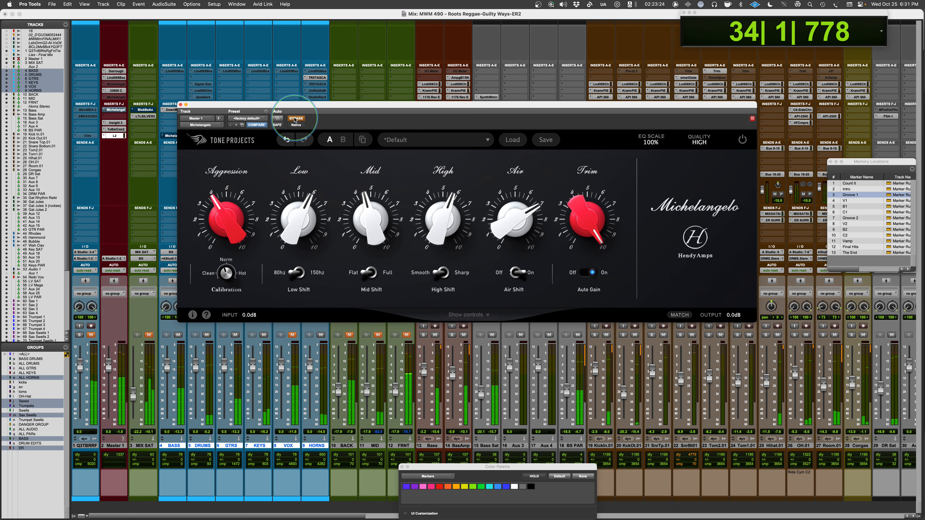
{"action": "left_click", "coordinate": [295, 119]}
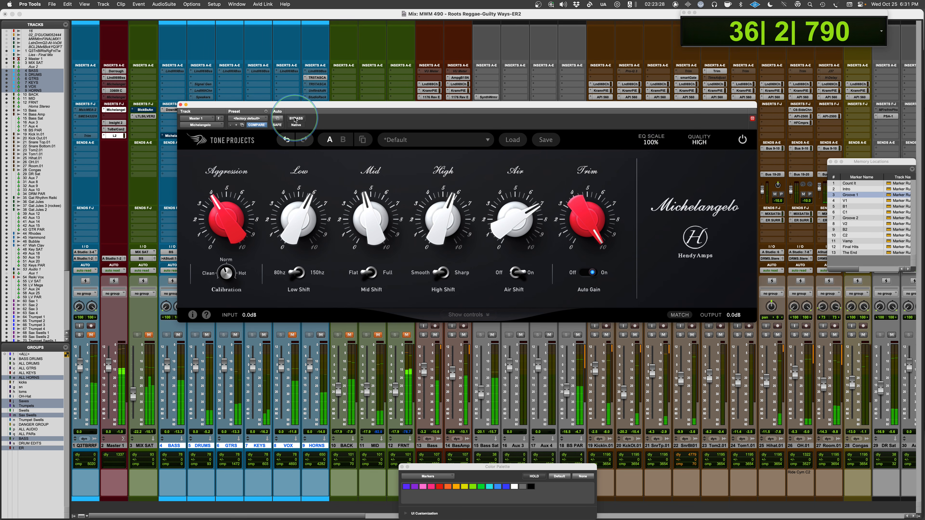
{"action": "left_click", "coordinate": [296, 238]}
{"action": "left_click", "coordinate": [296, 119]}
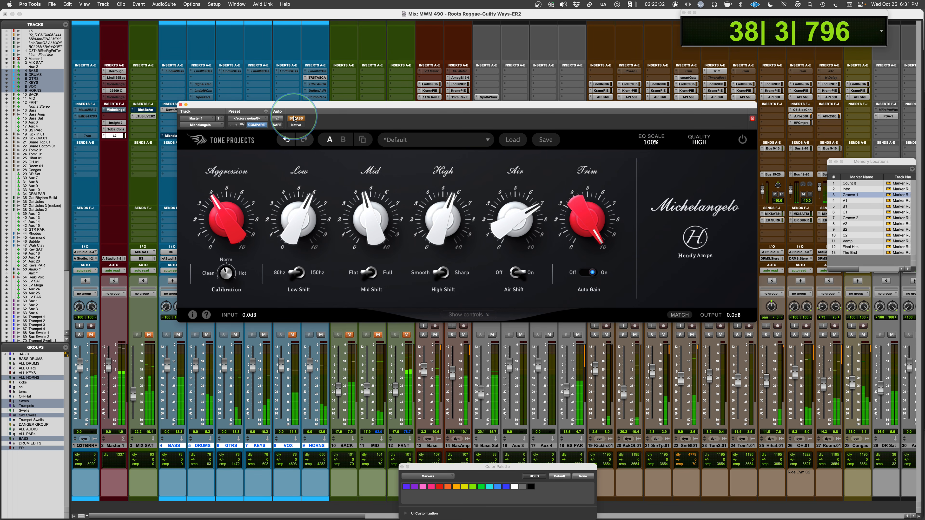
{"action": "left_click", "coordinate": [295, 119]}
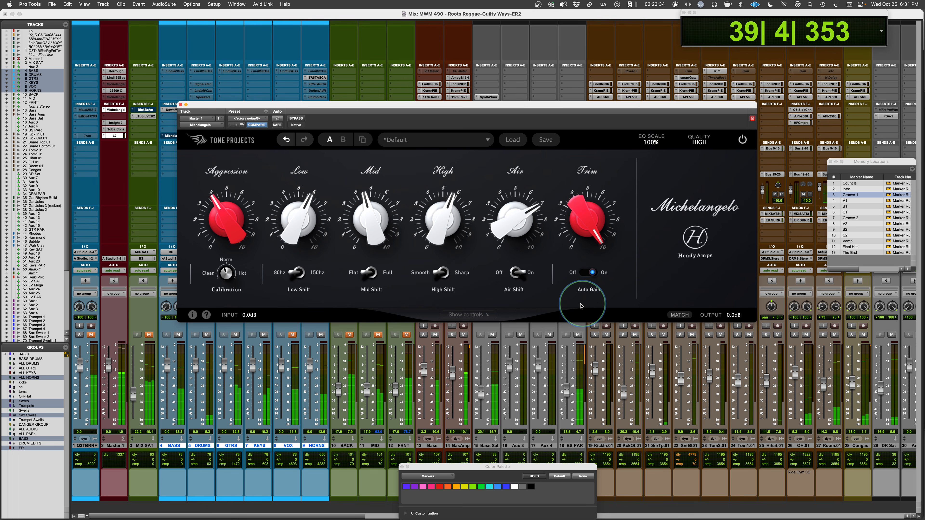
{"action": "key", "text": "space"}
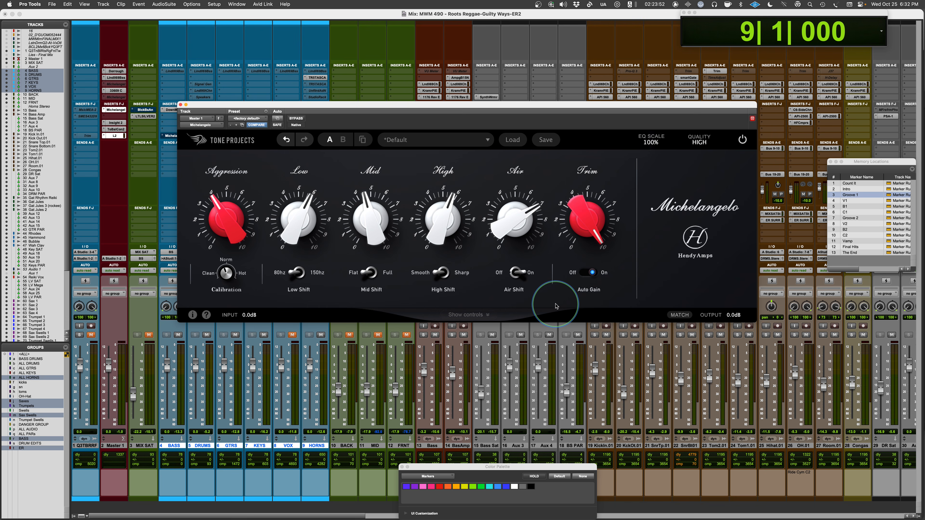
- Move the plug-in window slightly higher on the screen and expand its hidden advanced controls
{"action": "mouse_move", "coordinate": [469, 198]}
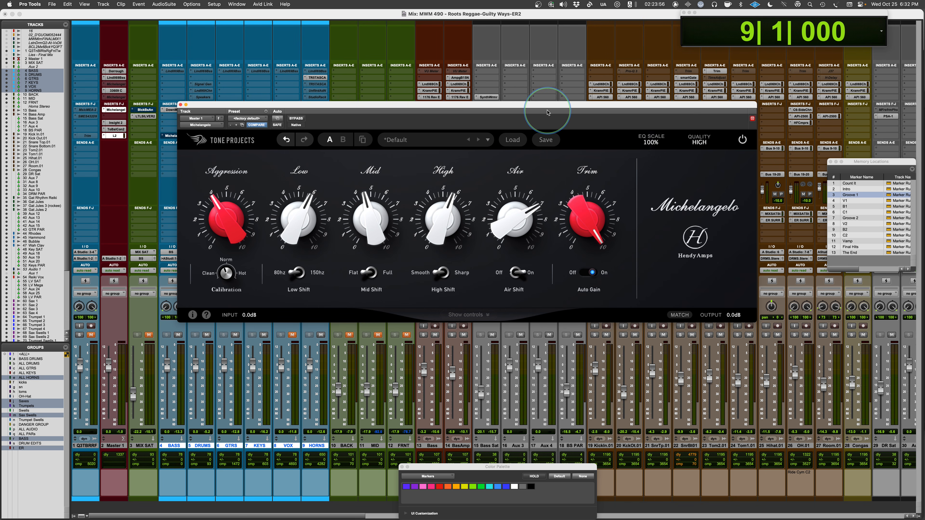
{"action": "left_click_drag", "start_coordinate": [546, 105], "coordinate": [545, 88]}
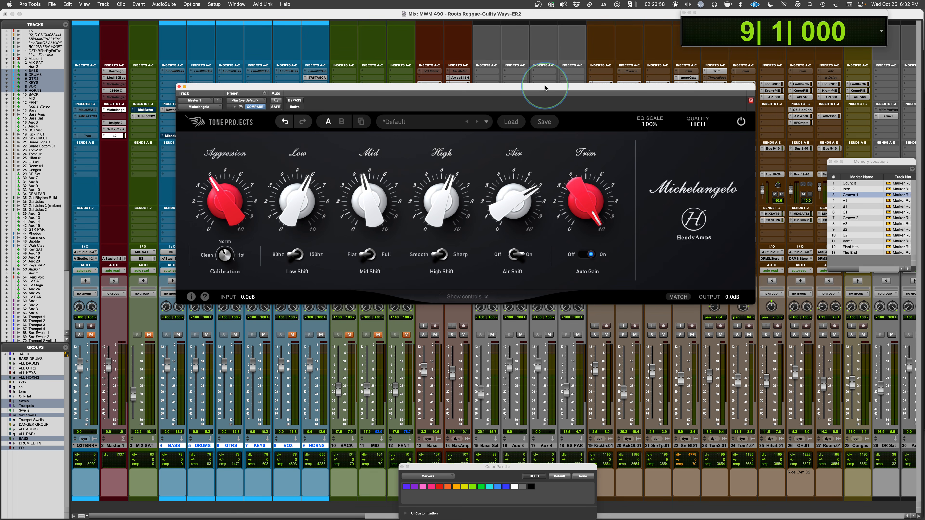
{"action": "left_click", "coordinate": [467, 297]}
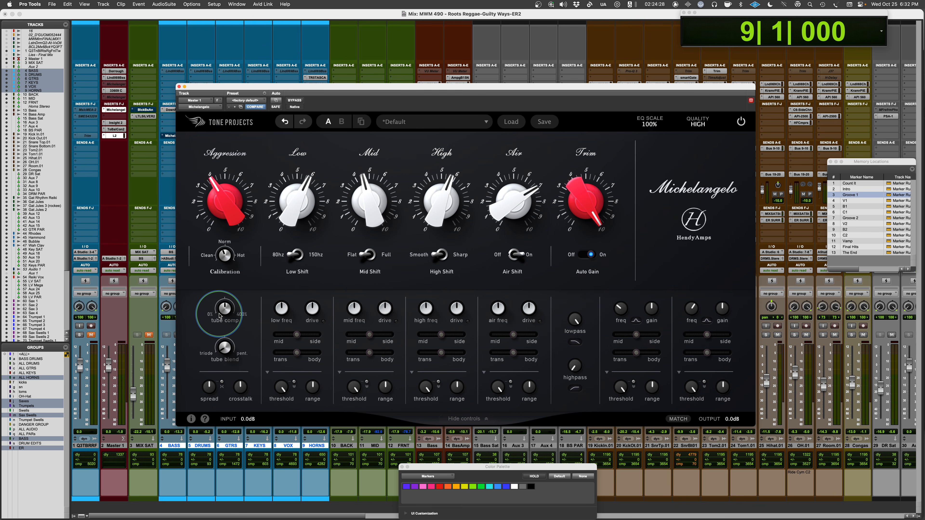
- During playback, sweep tube comp up to 400% and down to 0%, reset it to its default, and stop playback
{"action": "key", "text": "space"}
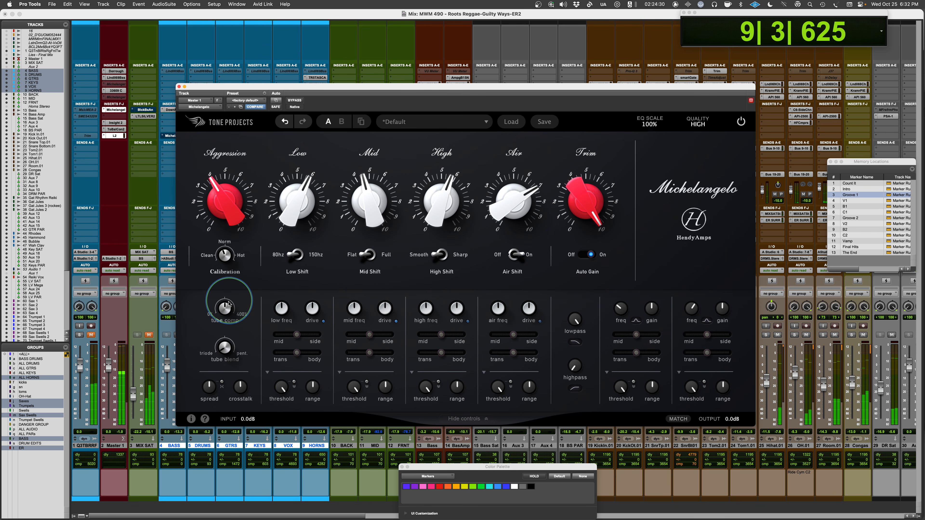
{"action": "left_click_drag", "start_coordinate": [223, 312], "coordinate": [233, 140]}
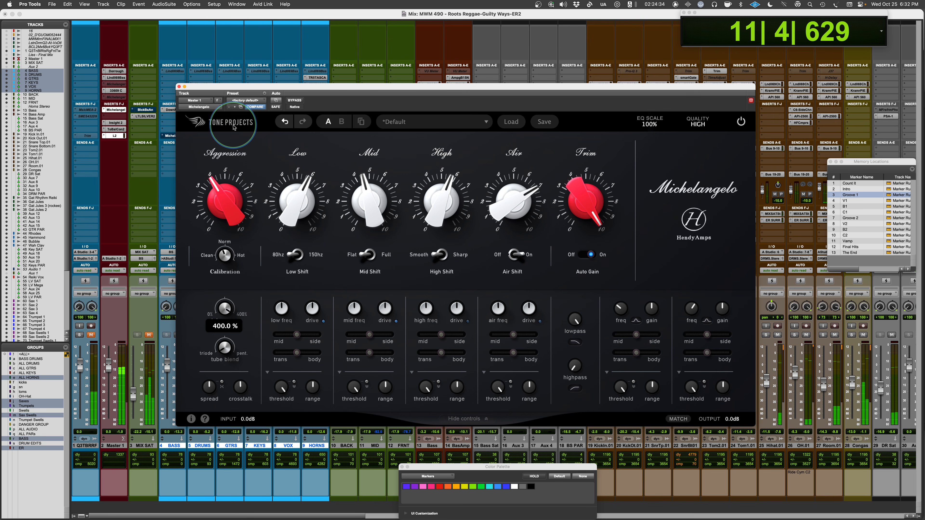
{"action": "left_click_drag", "start_coordinate": [233, 127], "coordinate": [243, 439]}
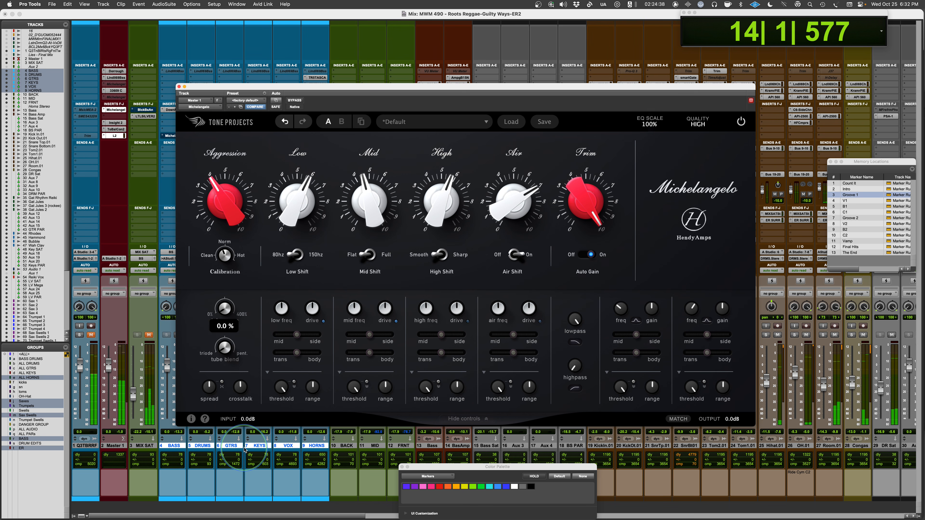
{"action": "left_click", "coordinate": [223, 309], "text": "alt"}
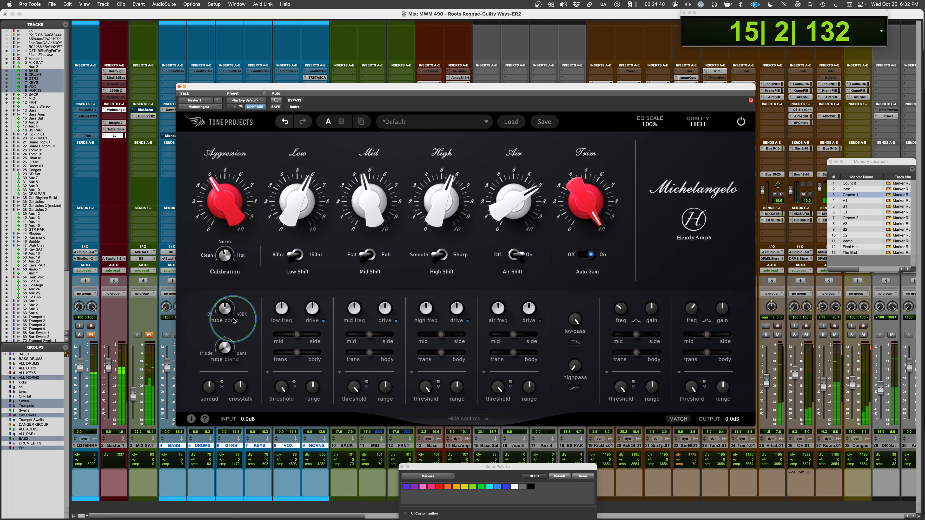
{"action": "key", "text": "space"}
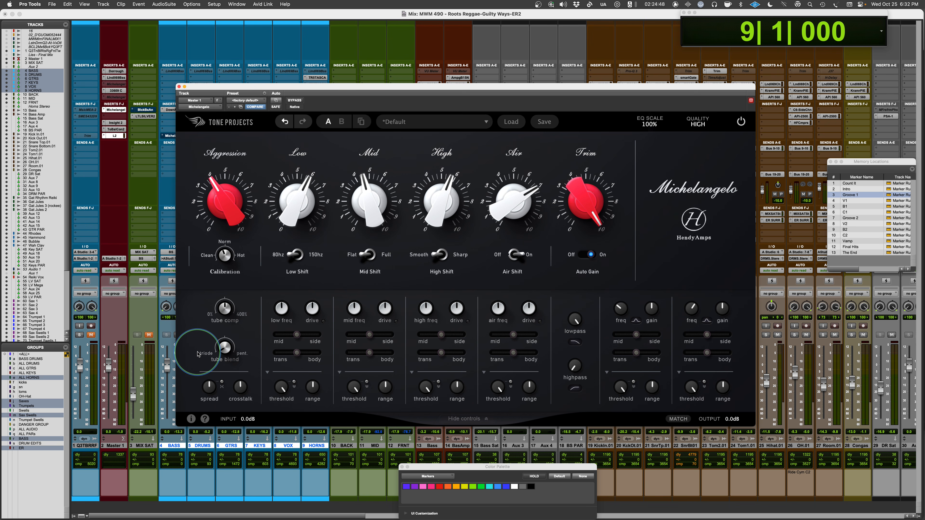
- During playback, sweep tube blend from triode to T0 / P100, and bring it back to a mix of triode and pentode
{"action": "mouse_move", "coordinate": [224, 351]}
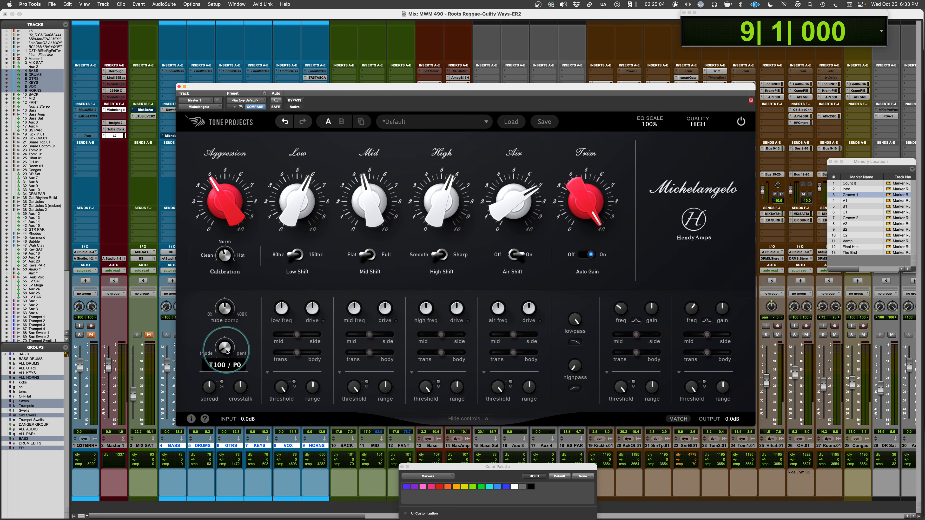
{"action": "key", "text": "space"}
{"action": "left_click_drag", "start_coordinate": [225, 351], "coordinate": [229, 124]}
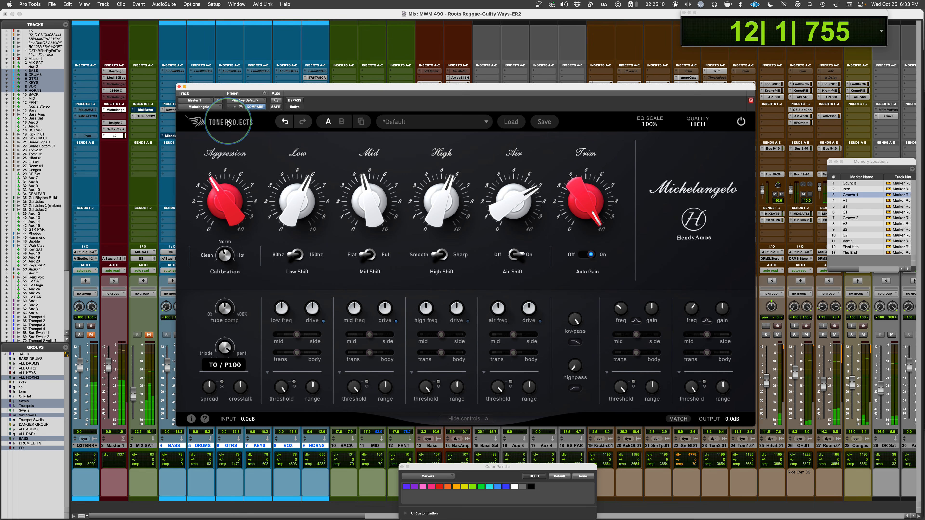
{"action": "left_click_drag", "start_coordinate": [229, 123], "coordinate": [223, 270]}
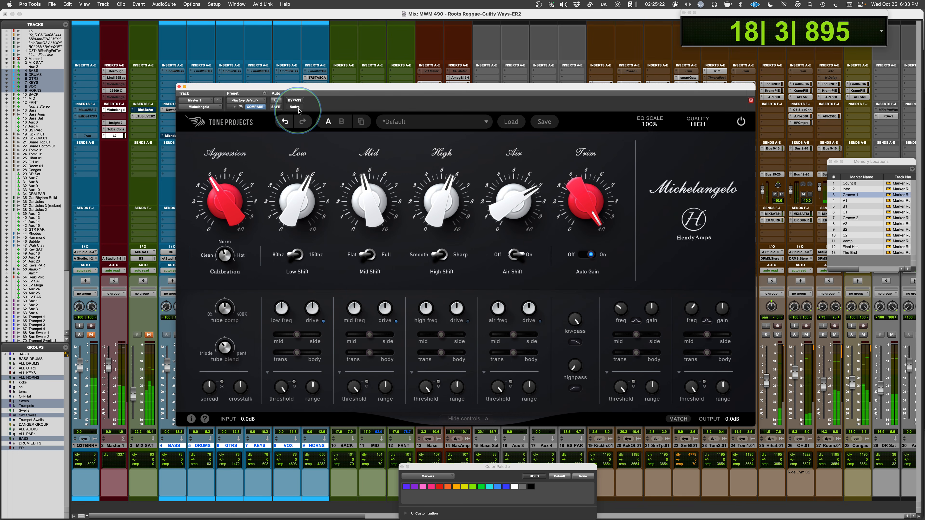
- Compare the new tube blend with the plug-in bypassed and active, and stop playback
{"action": "left_click", "coordinate": [295, 100]}
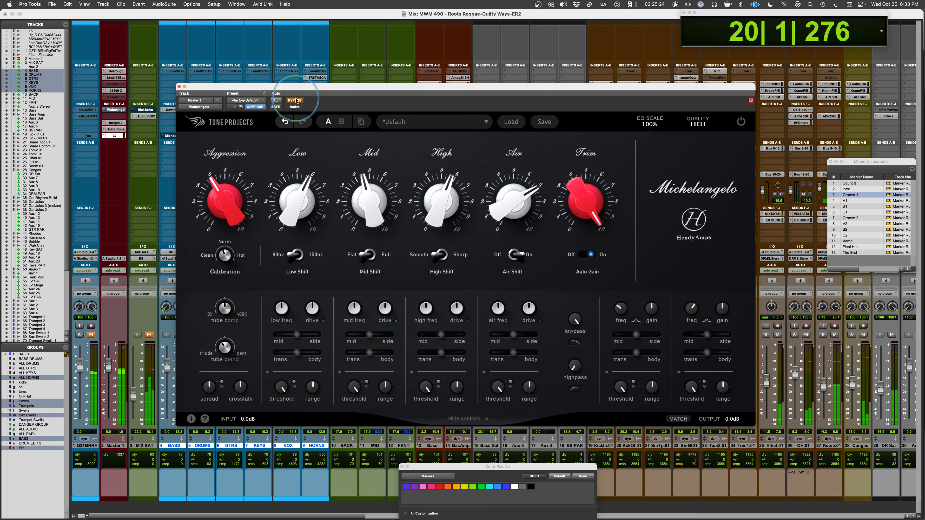
{"action": "left_click", "coordinate": [295, 100]}
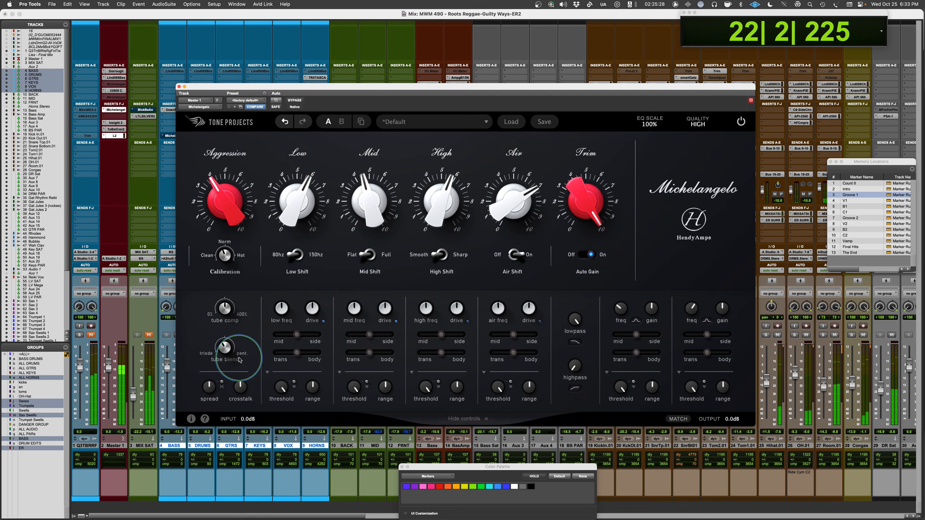
{"action": "key", "text": "space"}
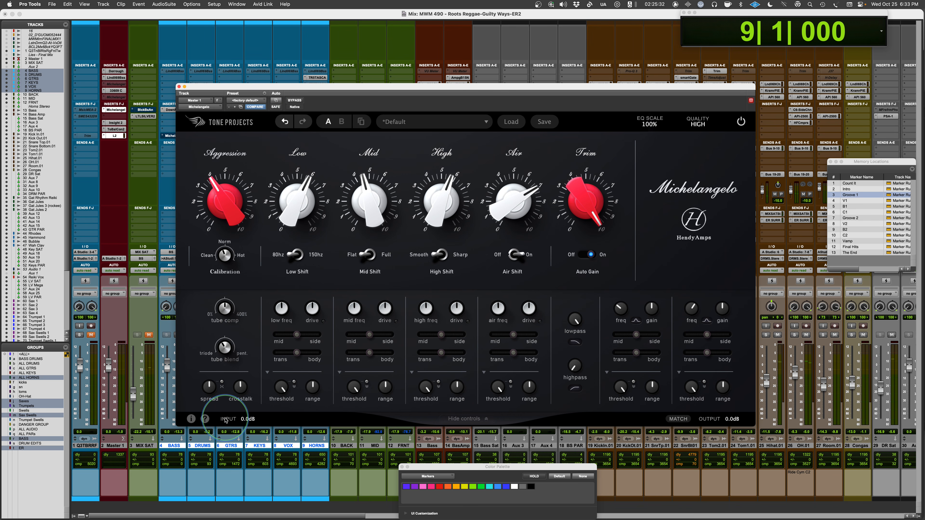
{"action": "mouse_move", "coordinate": [211, 395]}
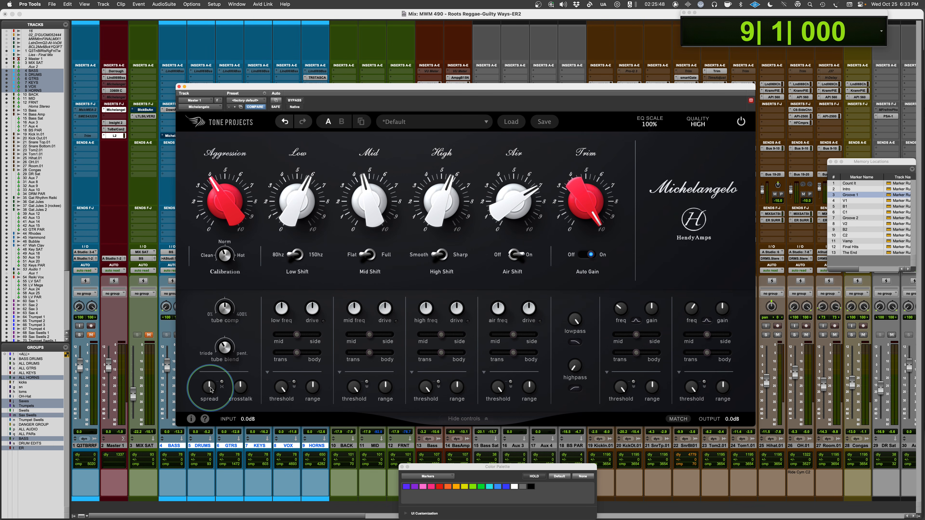
{"action": "mouse_move", "coordinate": [241, 392]}
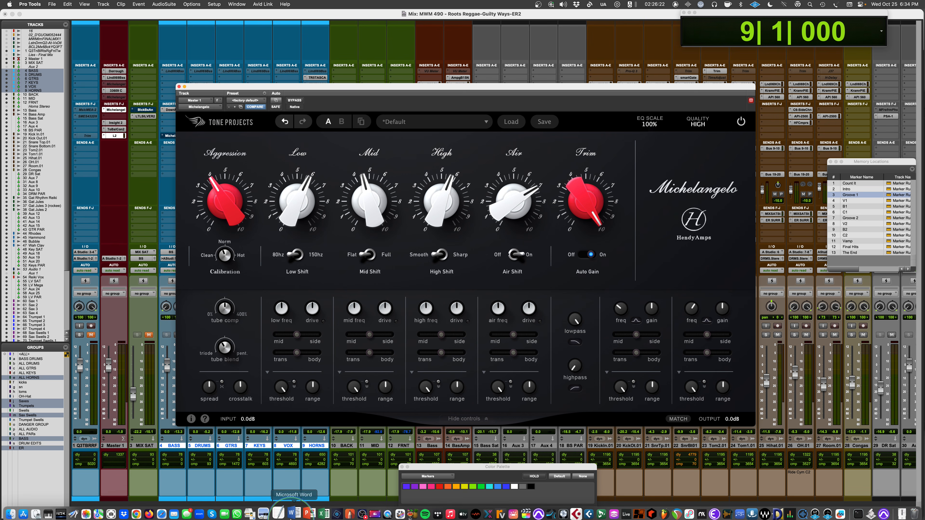
{"action": "mouse_move", "coordinate": [240, 397]}
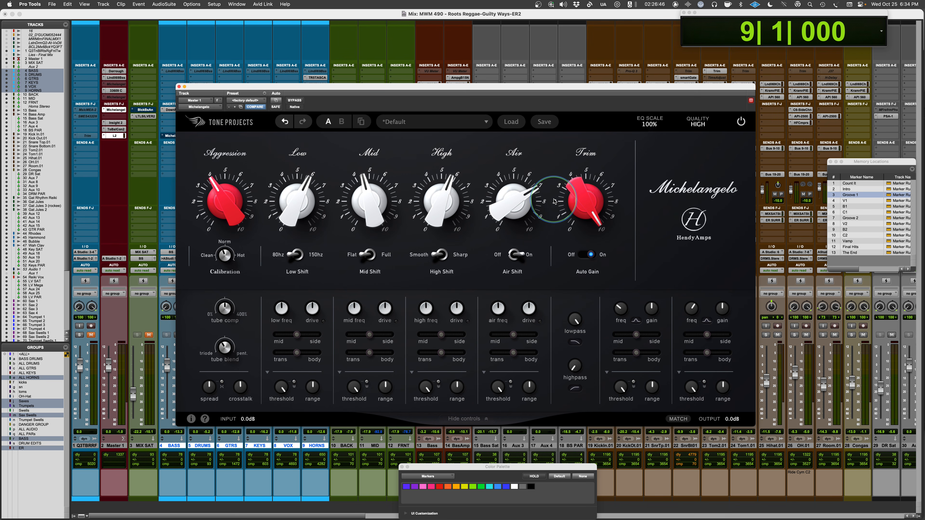
- During playback, sweep the Air band's drive down to -12 dB and up to 12 dB, reset it to default, and stop playback
{"action": "mouse_move", "coordinate": [528, 309]}
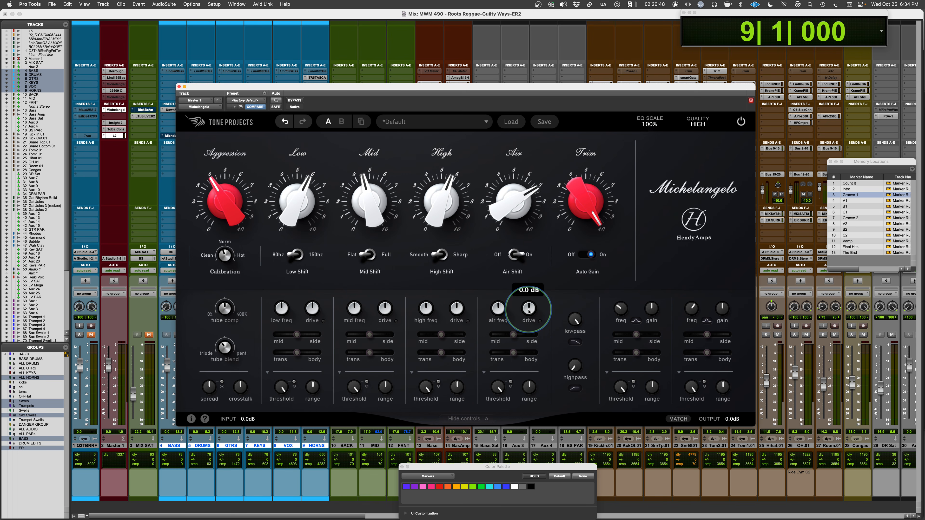
{"action": "key", "text": "space"}
{"action": "left_click_drag", "start_coordinate": [527, 309], "coordinate": [509, 509]}
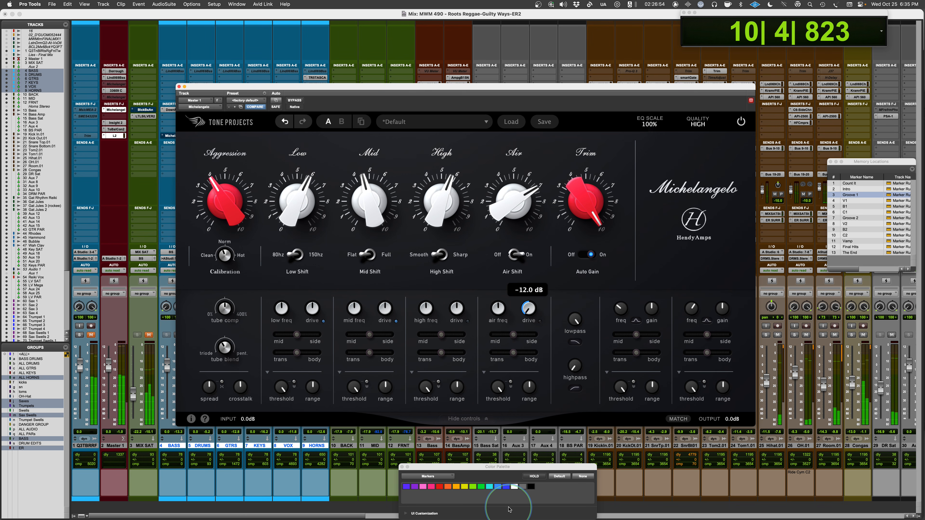
{"action": "left_click_drag", "start_coordinate": [509, 509], "coordinate": [538, 194]}
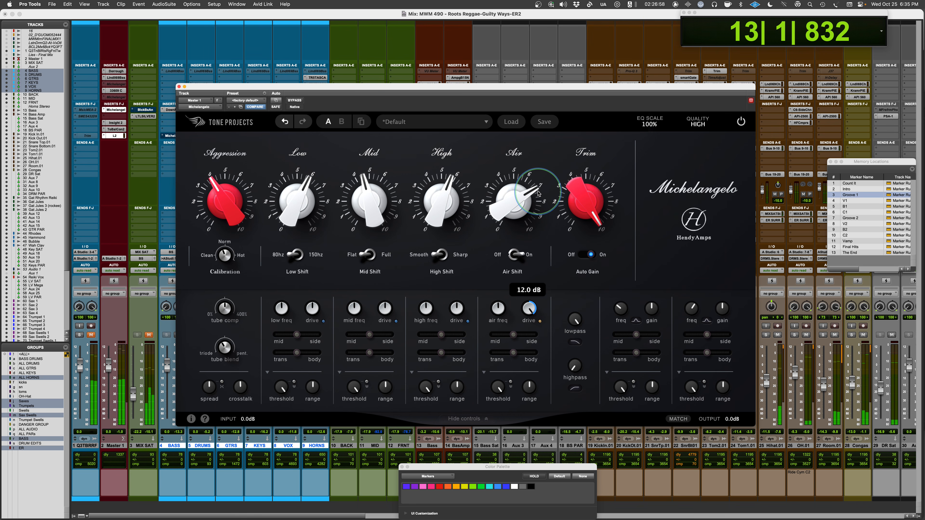
{"action": "double_click", "coordinate": [534, 309]}
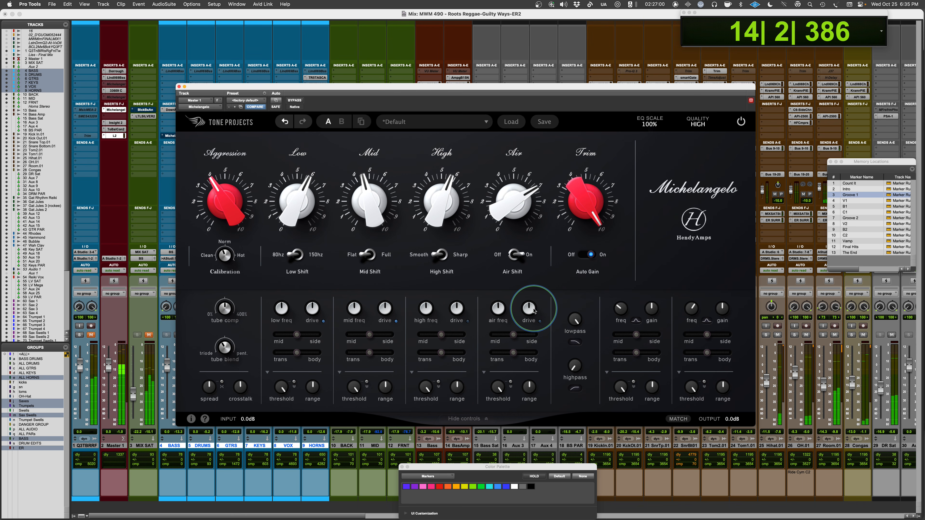
{"action": "key", "text": "space"}
{"action": "mouse_move", "coordinate": [529, 310]}
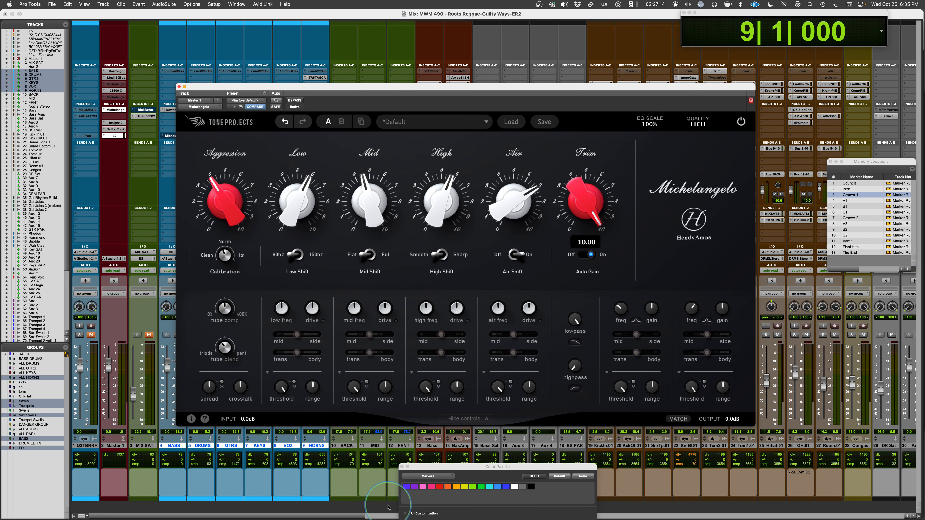
{"action": "mouse_move", "coordinate": [296, 336]}
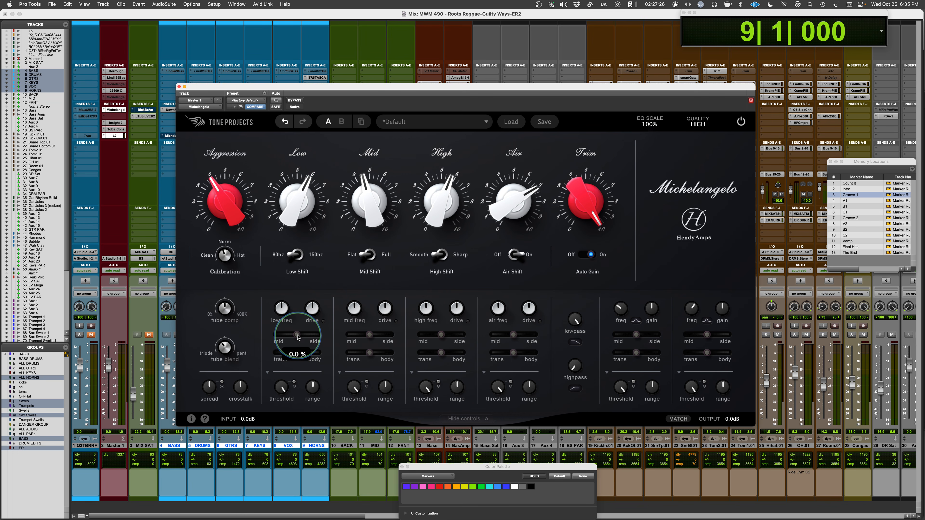
- During playback, set the mid/side balance: Low to -100% mid, Mid slightly to side, Air to 41.1% side, and High slightly to mid
{"action": "left_click_drag", "start_coordinate": [302, 337], "coordinate": [182, 332]}
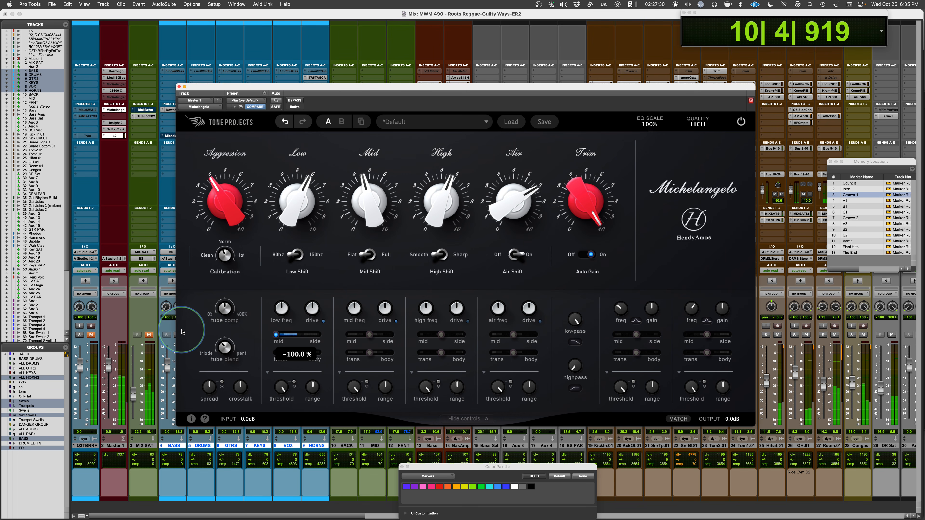
{"action": "left_click_drag", "start_coordinate": [369, 335], "coordinate": [396, 341]}
{"action": "mouse_move", "coordinate": [519, 339]}
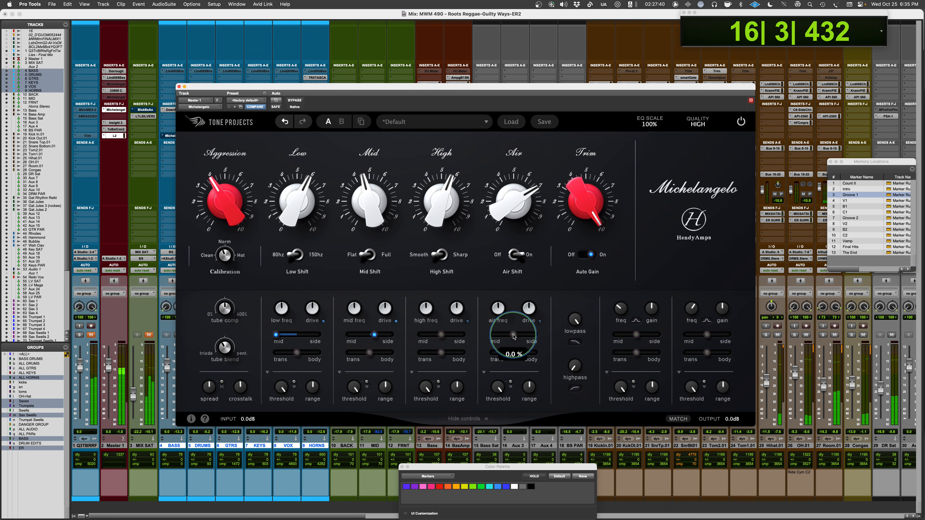
{"action": "left_click_drag", "start_coordinate": [514, 337], "coordinate": [566, 347]}
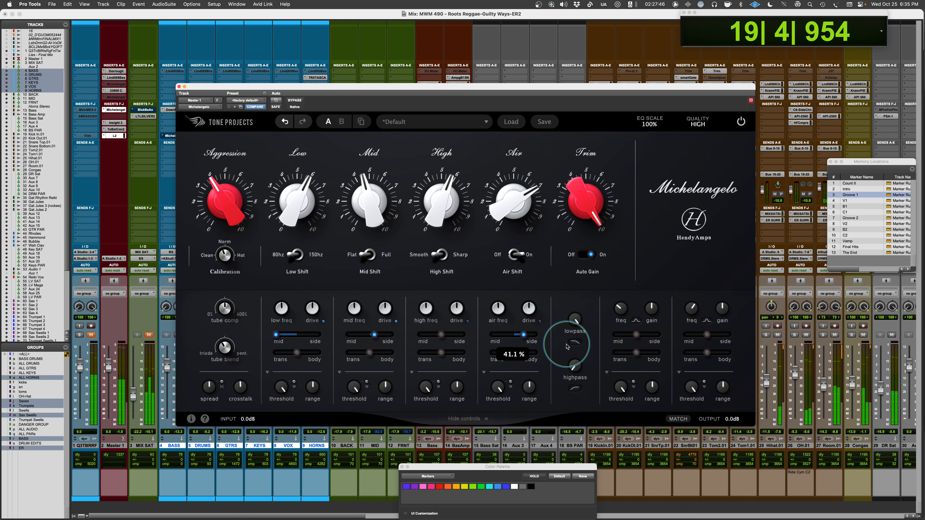
{"action": "left_click_drag", "start_coordinate": [440, 335], "coordinate": [420, 344]}
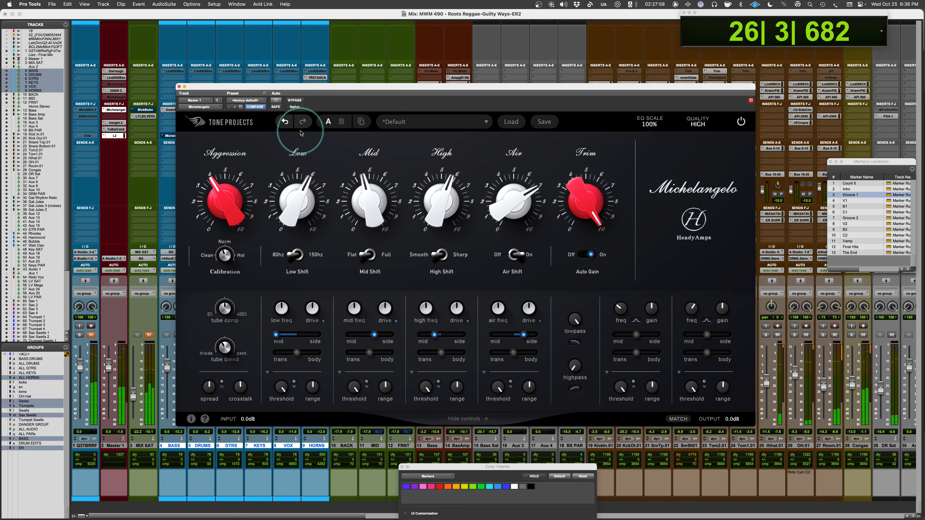
- Compare the new mid/side settings with the plug-in bypassed and active, and stop playback
{"action": "left_click", "coordinate": [291, 101]}
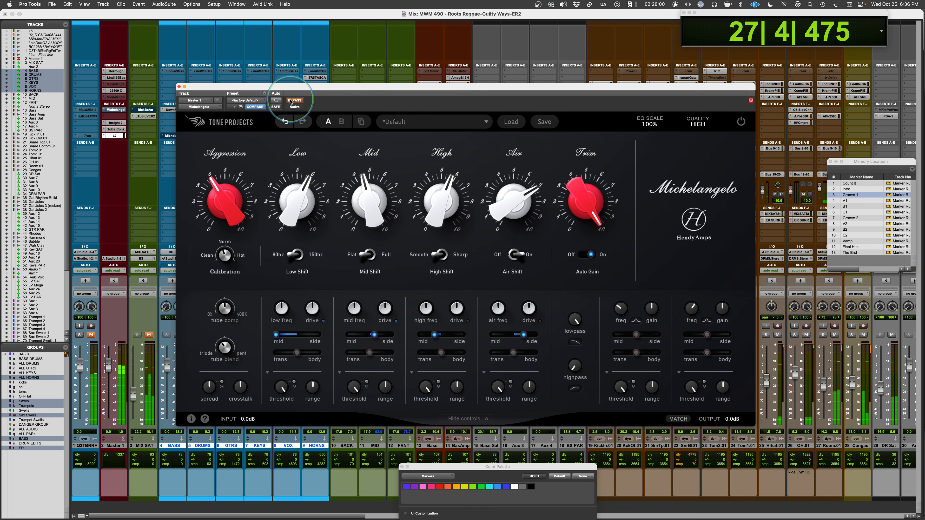
{"action": "left_click", "coordinate": [291, 101]}
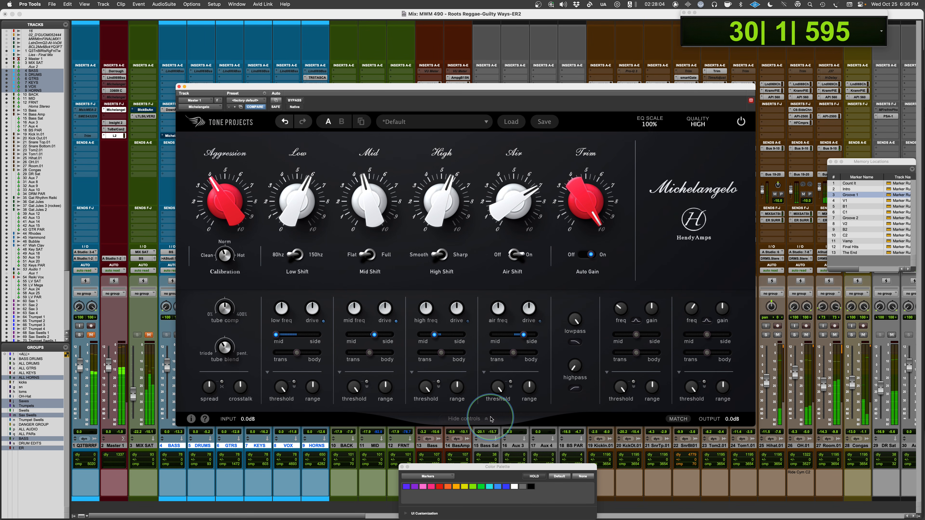
{"action": "key", "text": "space"}
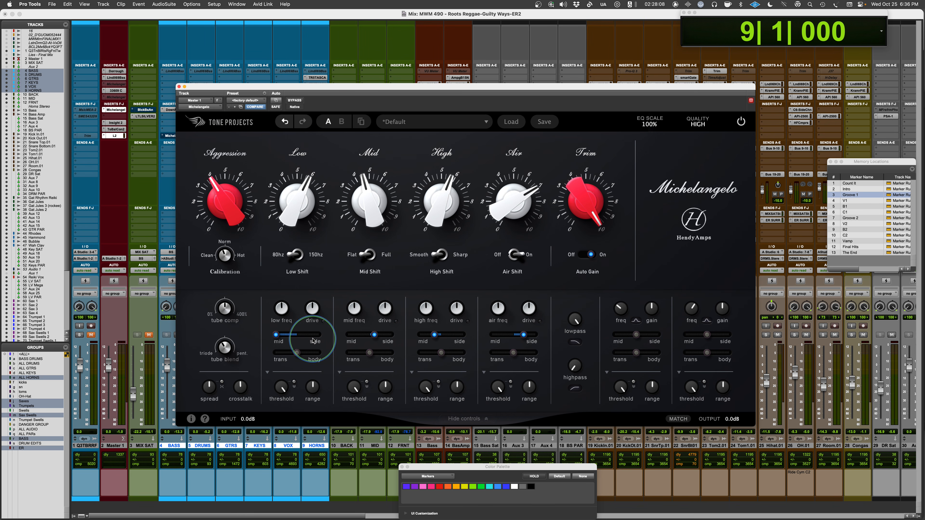
- During playback, shift the trans/body balance of the Low and High bands toward trans and of the Mid band toward body
{"action": "mouse_move", "coordinate": [289, 337]}
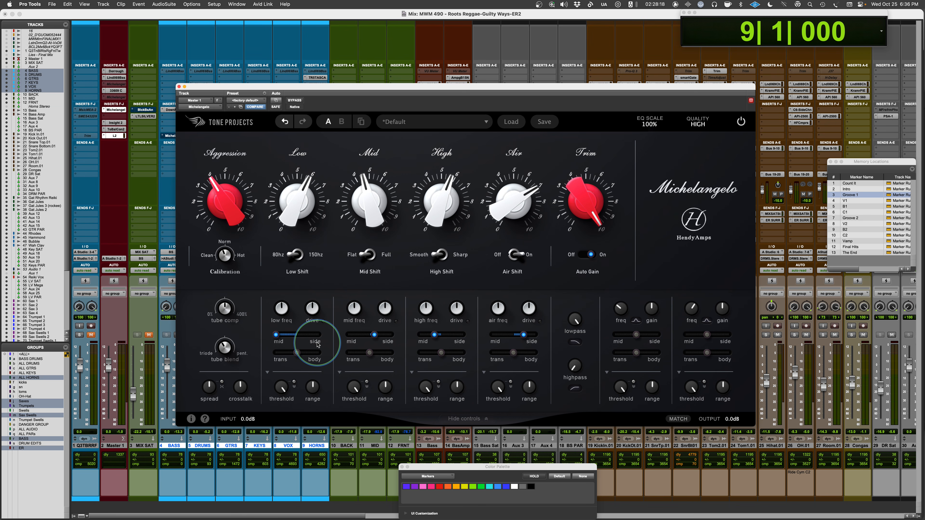
{"action": "mouse_move", "coordinate": [295, 356]}
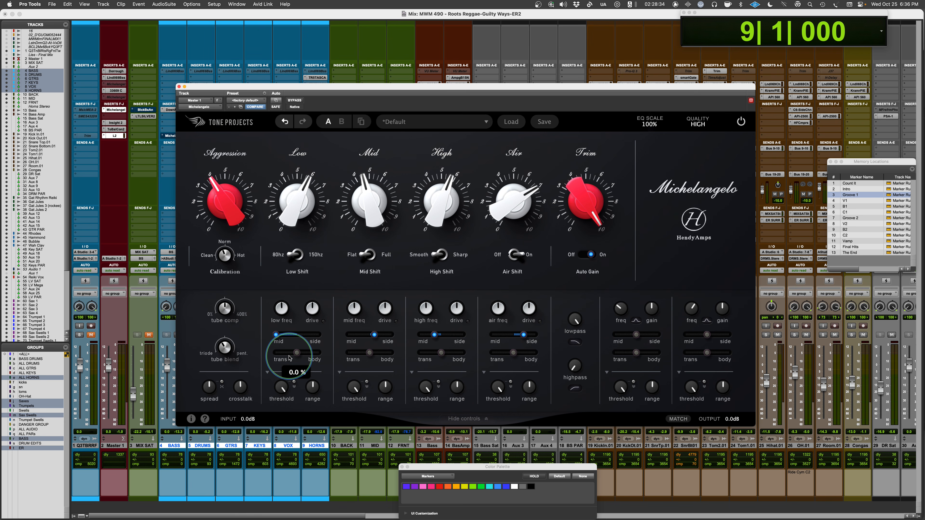
{"action": "key", "text": "space"}
{"action": "mouse_move", "coordinate": [290, 358]}
{"action": "left_mouse_down"}
{"action": "mouse_move", "coordinate": [156, 368]}
{"action": "mouse_move", "coordinate": [476, 365]}
{"action": "mouse_move", "coordinate": [272, 373]}
{"action": "mouse_move", "coordinate": [279, 367]}
{"action": "left_mouse_up"}
{"action": "left_click_drag", "start_coordinate": [369, 353], "coordinate": [412, 358]}
{"action": "left_click_drag", "start_coordinate": [441, 353], "coordinate": [401, 360]}
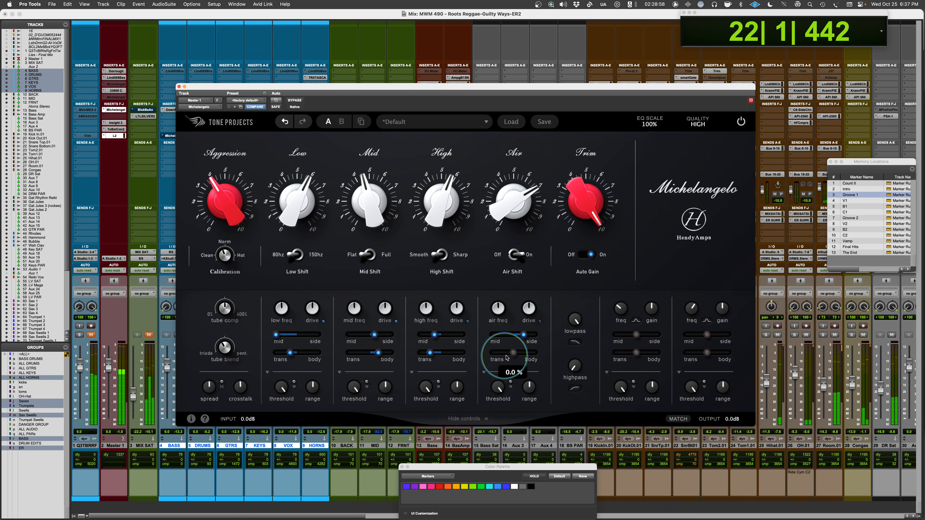
- Sweep the Air band's trans/body balance fully to body, bring it back to 0%, and stop playback
{"action": "left_click_drag", "start_coordinate": [513, 353], "coordinate": [616, 347]}
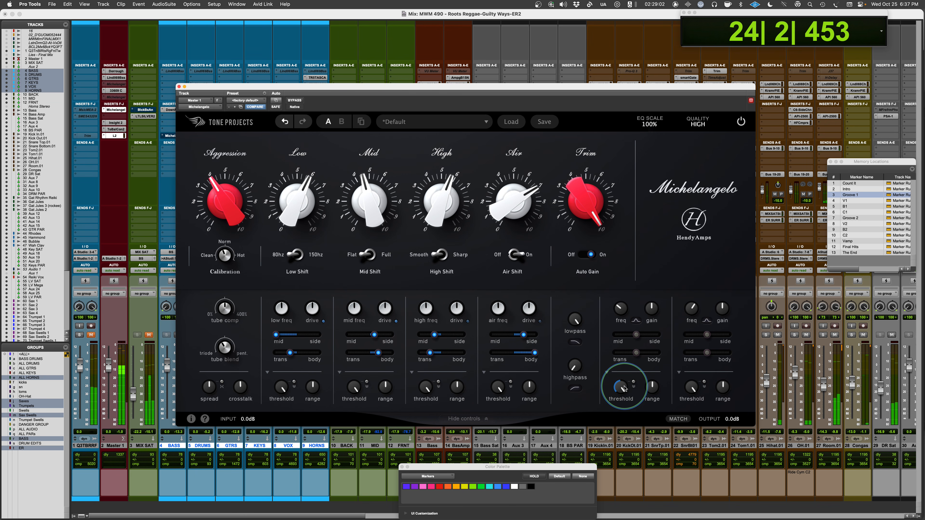
{"action": "left_click_drag", "start_coordinate": [534, 353], "coordinate": [509, 361]}
{"action": "mouse_move", "coordinate": [517, 359]}
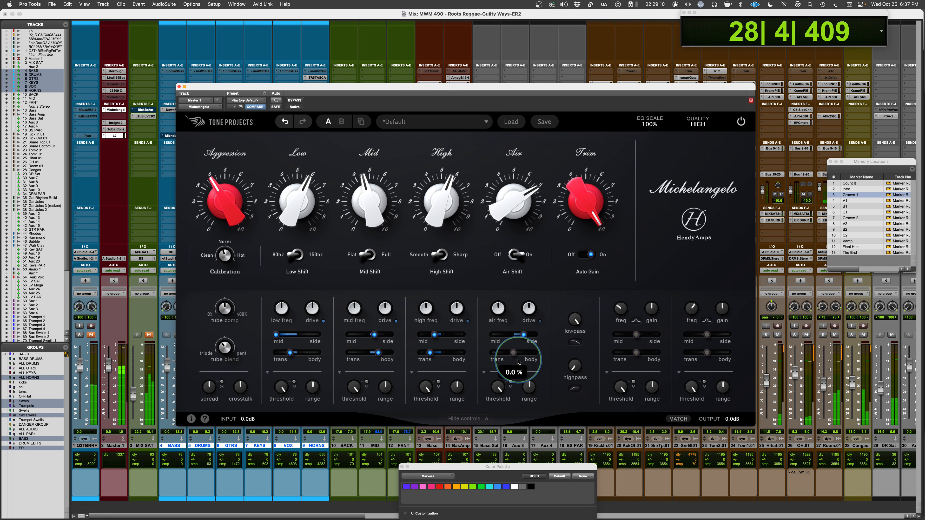
{"action": "key", "text": "space"}
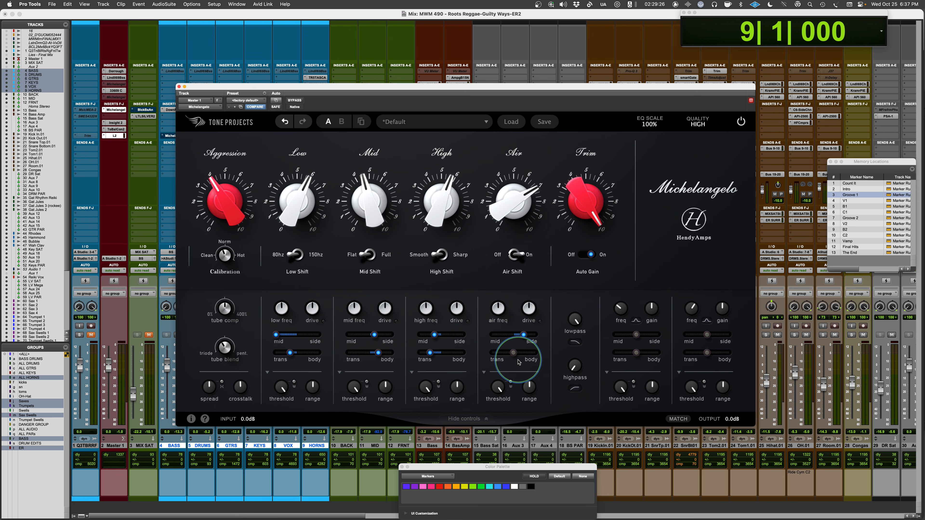
{"action": "mouse_move", "coordinate": [278, 186]}
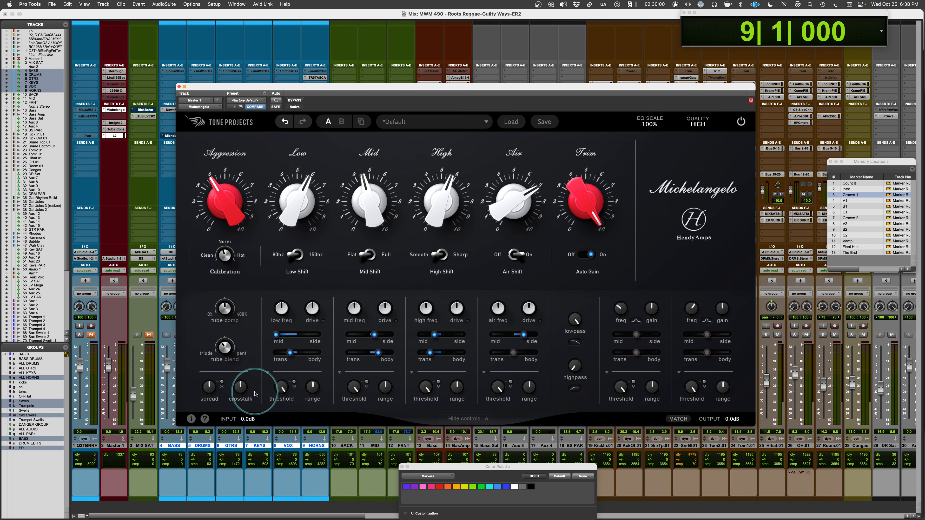
{"action": "mouse_move", "coordinate": [279, 396]}
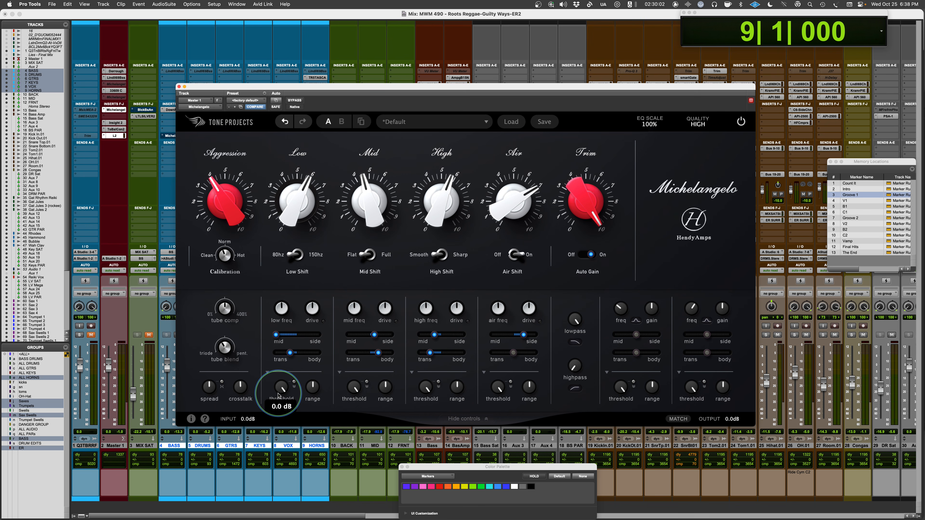
{"action": "mouse_move", "coordinate": [308, 392]}
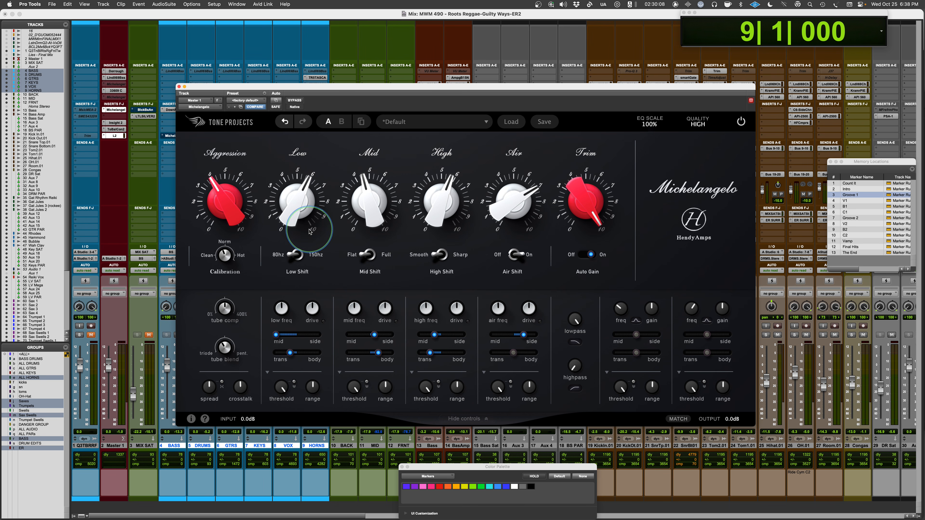
{"action": "mouse_move", "coordinate": [228, 193]}
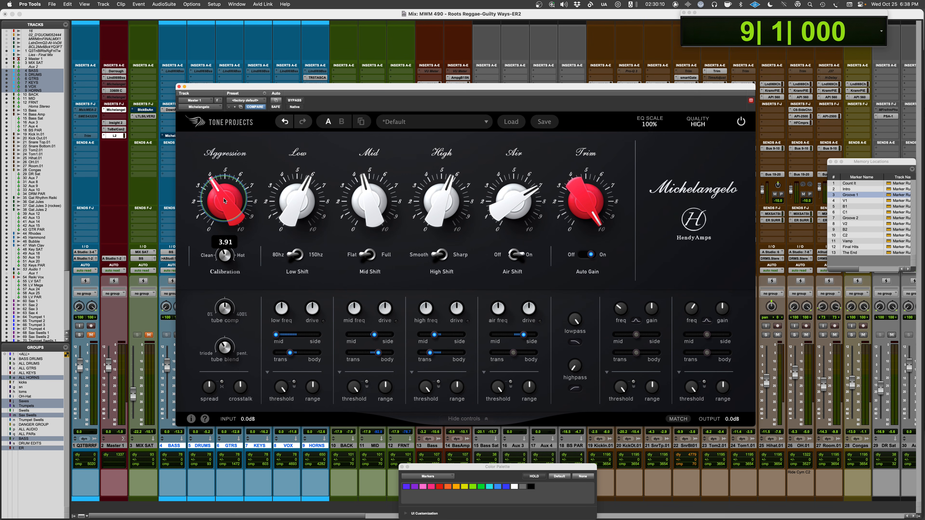
{"action": "left_click_drag", "start_coordinate": [219, 199], "coordinate": [226, 151]}
{"action": "mouse_move", "coordinate": [600, 174]}
{"action": "mouse_move", "coordinate": [215, 202]}
{"action": "left_click_drag", "start_coordinate": [213, 202], "coordinate": [217, 250]}
{"action": "left_click_drag", "start_coordinate": [582, 226], "coordinate": [591, 118]}
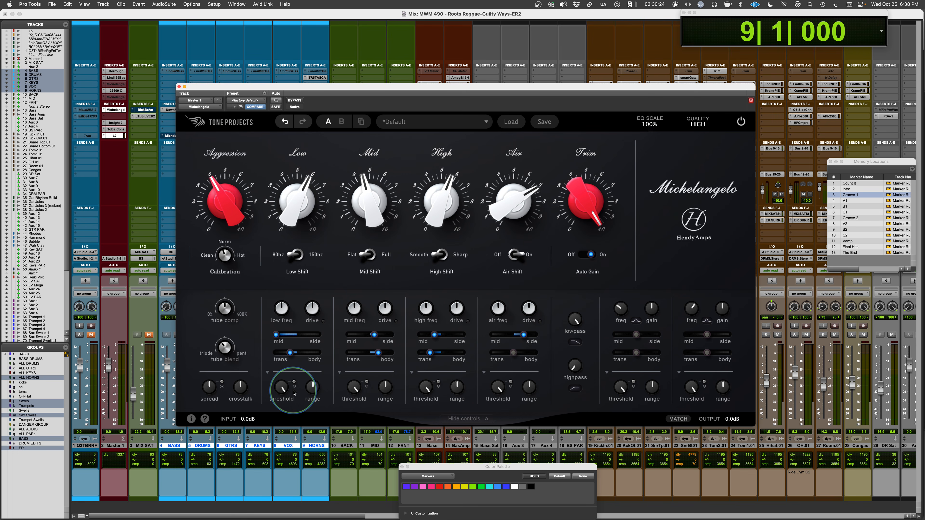
- Lower the dynamic threshold of the Low, Mid, High and Air bands together to about -9.8 dB and their range to -38.34%
{"action": "left_click_drag", "start_coordinate": [279, 387], "coordinate": [281, 427]}
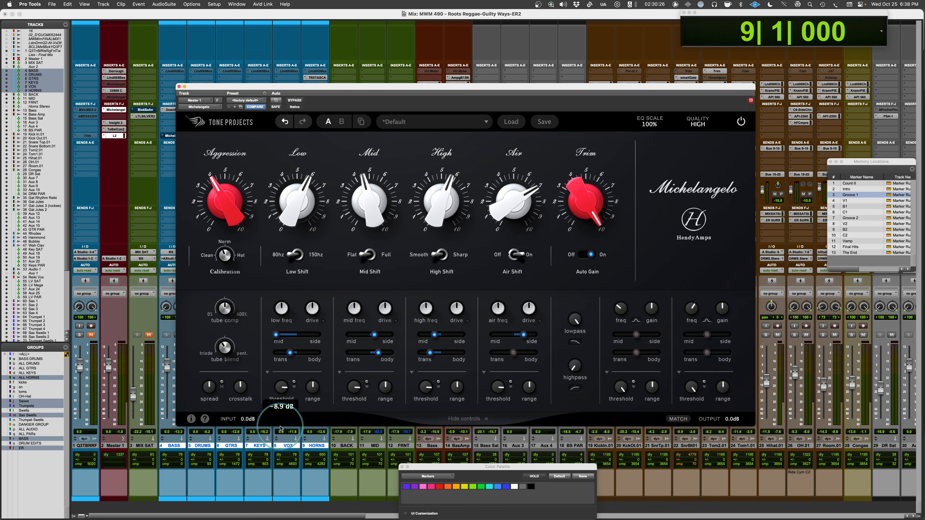
{"action": "mouse_move", "coordinate": [313, 387]}
{"action": "left_mouse_down"}
{"action": "mouse_move", "coordinate": [317, 337]}
{"action": "mouse_move", "coordinate": [312, 392]}
{"action": "left_mouse_up"}
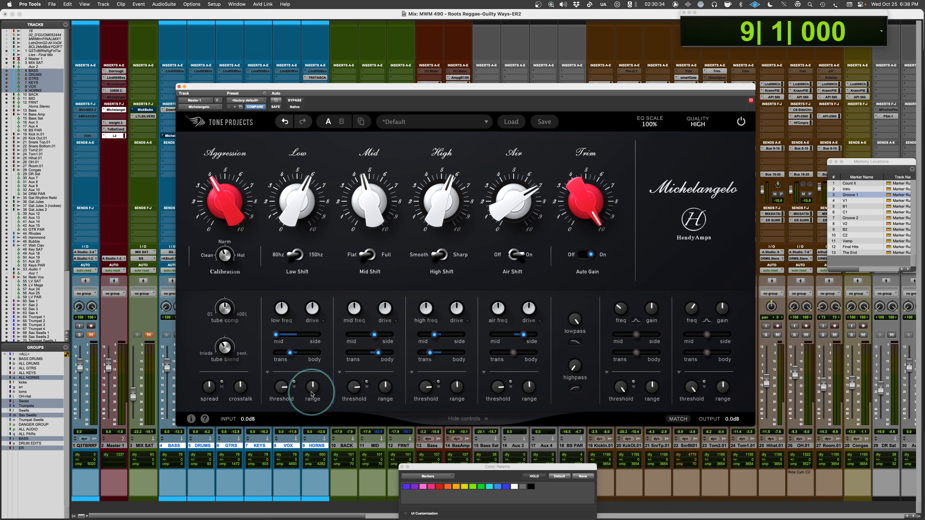
{"action": "mouse_move", "coordinate": [316, 386]}
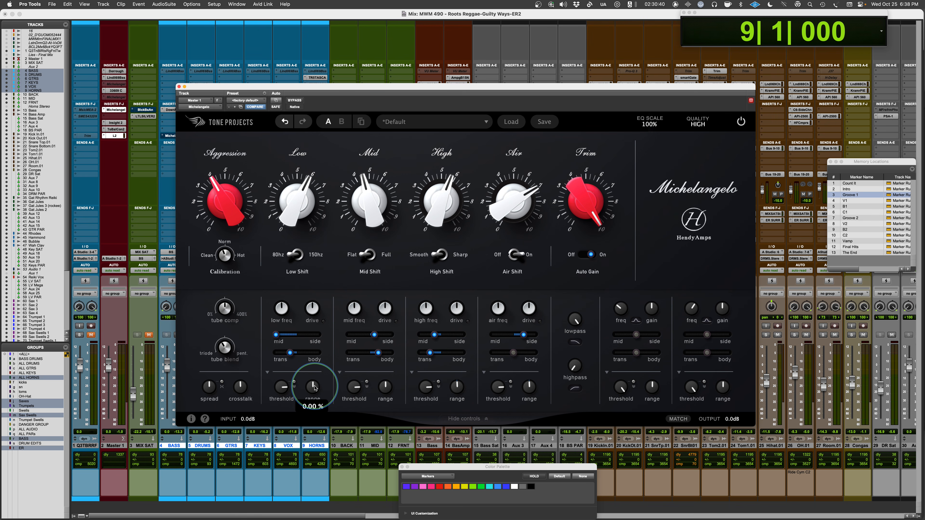
{"action": "mouse_move", "coordinate": [316, 387]}
{"action": "left_mouse_down"}
{"action": "mouse_move", "coordinate": [323, 325]}
{"action": "mouse_move", "coordinate": [304, 446]}
{"action": "mouse_move", "coordinate": [315, 324]}
{"action": "mouse_move", "coordinate": [335, 266]}
{"action": "mouse_move", "coordinate": [320, 283]}
{"action": "mouse_move", "coordinate": [319, 391]}
{"action": "left_mouse_up"}
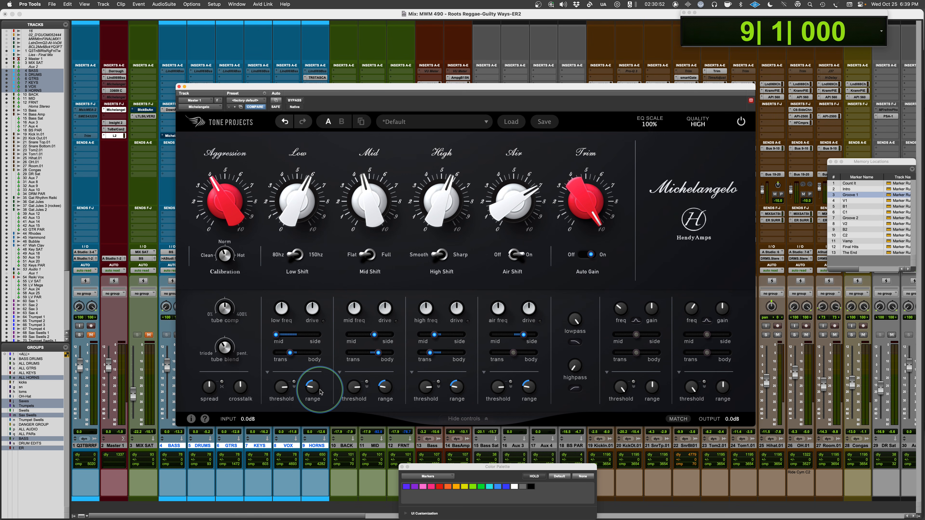
{"action": "mouse_move", "coordinate": [312, 392]}
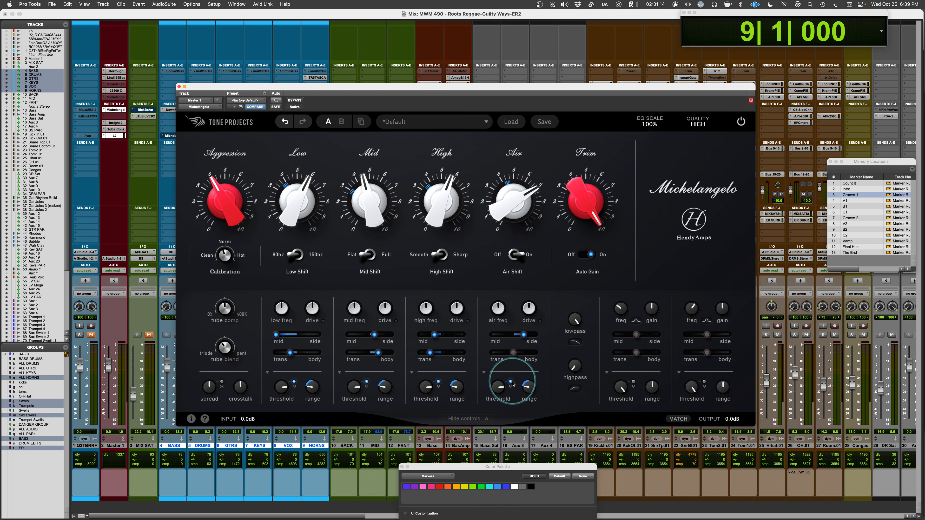
{"action": "left_click_drag", "start_coordinate": [312, 387], "coordinate": [313, 390]}
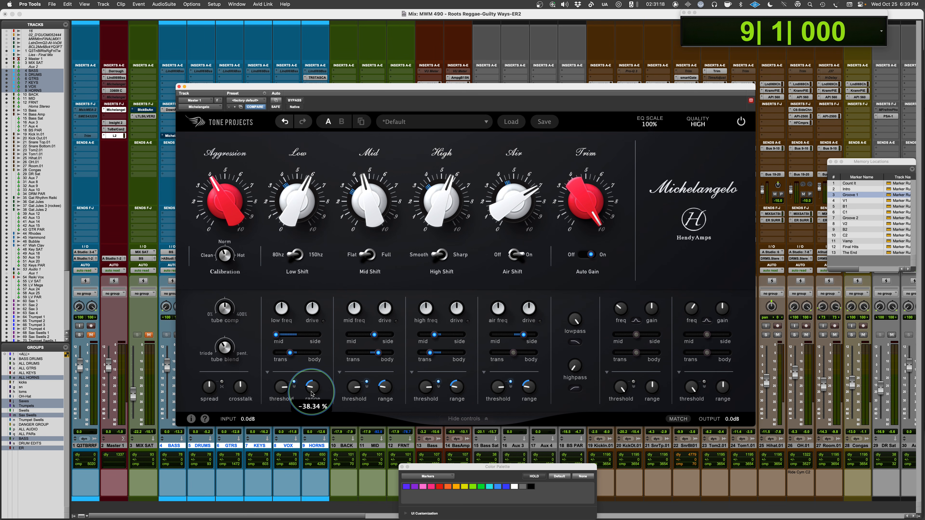
- Raise the dynamic range of all four bands together to 39.59% and, after a brief playback, lower their threshold further
{"action": "left_click_drag", "start_coordinate": [312, 394], "coordinate": [312, 269]}
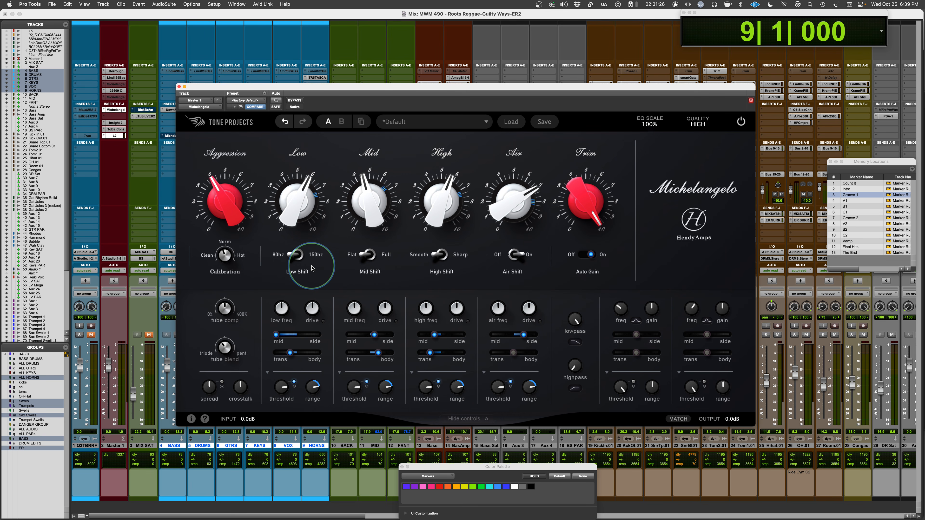
{"action": "mouse_move", "coordinate": [279, 388]}
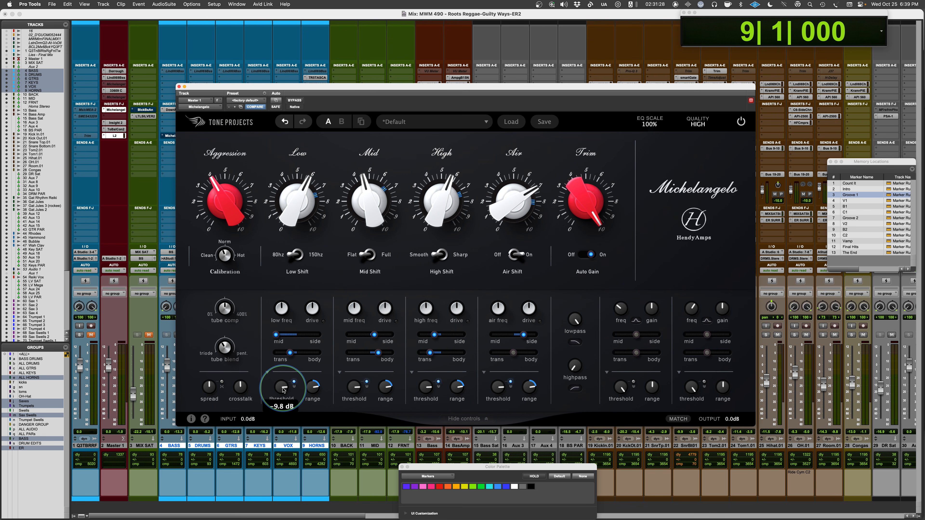
{"action": "key", "text": "space"}
{"action": "key", "text": "space"}
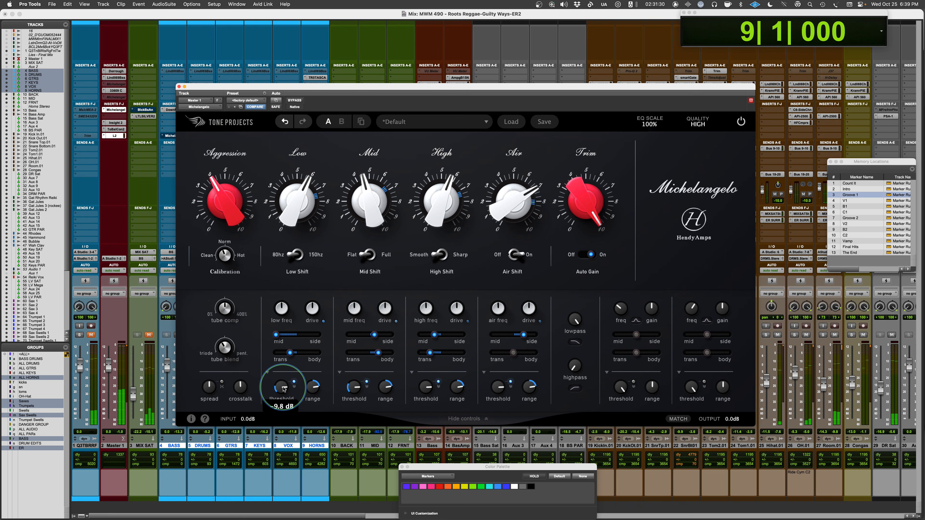
{"action": "left_click_drag", "start_coordinate": [284, 389], "coordinate": [272, 518]}
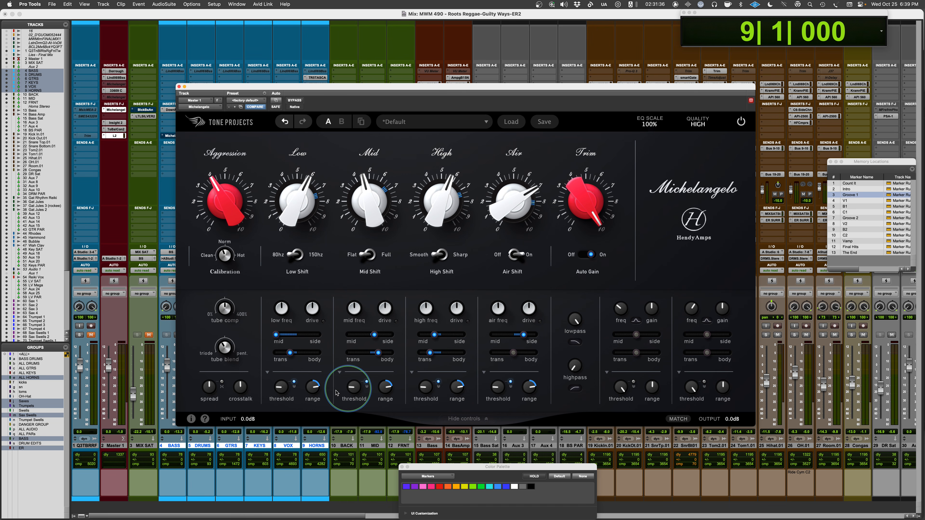
- Bring the dynamic range of all four bands down to about 0%, and raise it well into positive values during playback
{"action": "mouse_move", "coordinate": [317, 389]}
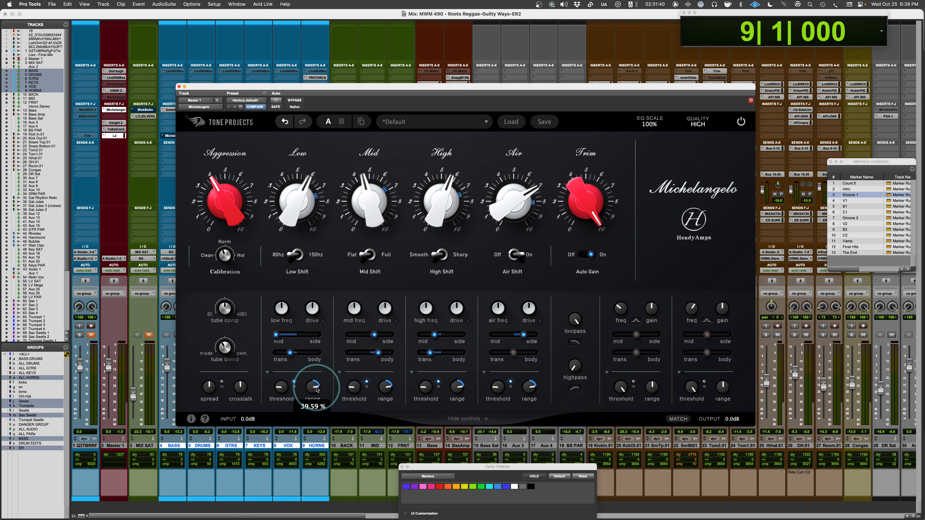
{"action": "left_click_drag", "start_coordinate": [316, 389], "coordinate": [313, 449]}
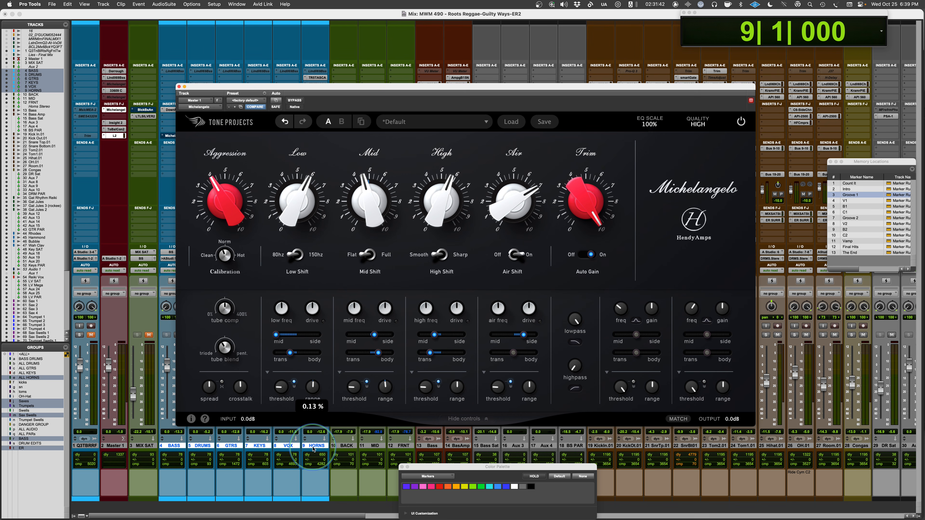
{"action": "key", "text": "space"}
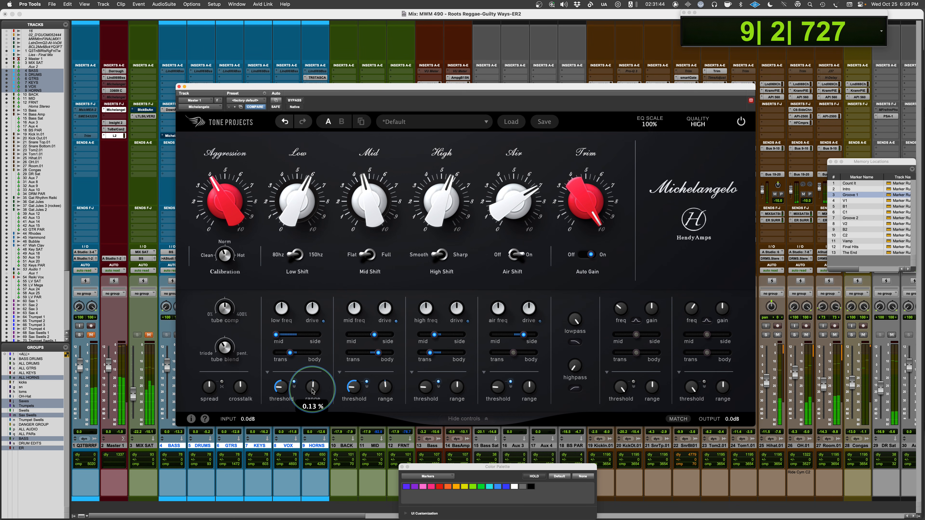
{"action": "left_click_drag", "start_coordinate": [313, 391], "coordinate": [308, 336]}
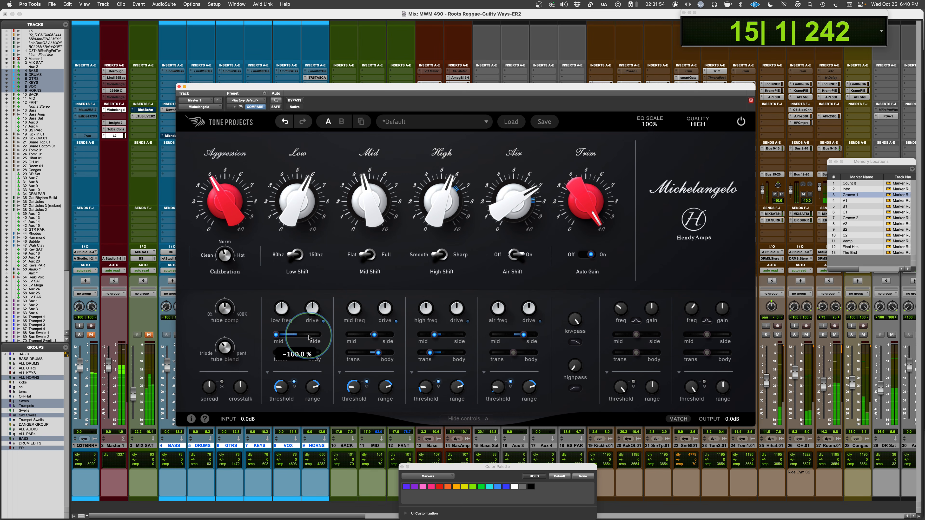
- Compare the dynamic band settings with the plug-in bypassed and active, and stop playback
{"action": "left_click", "coordinate": [295, 101]}
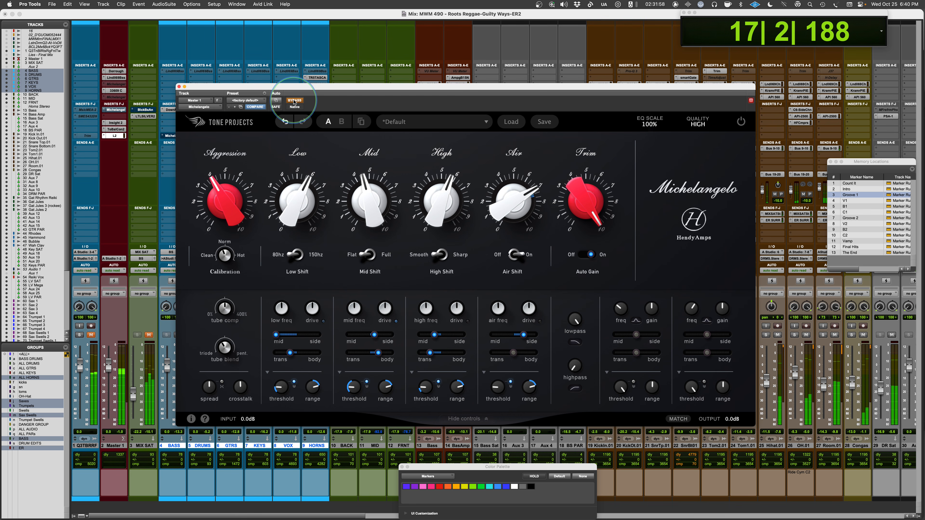
{"action": "left_click", "coordinate": [295, 100]}
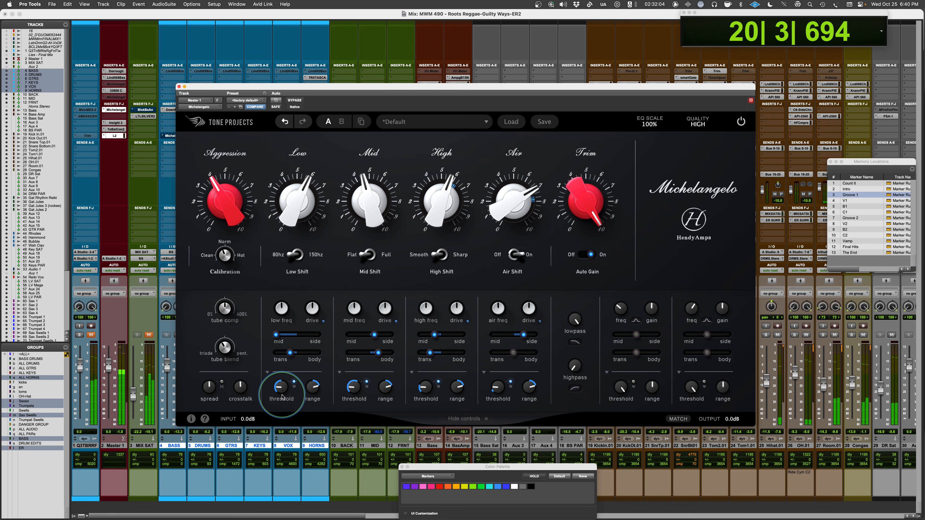
{"action": "key", "text": "space"}
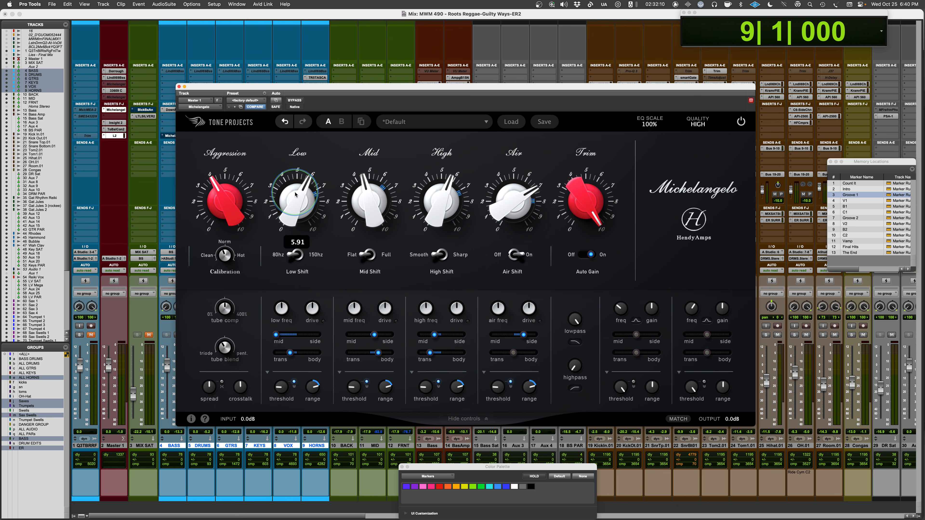
- Review the Low band's transient duration and sensitivity settings and its dynamic EQ attack and release, and close them
{"action": "mouse_move", "coordinate": [296, 201]}
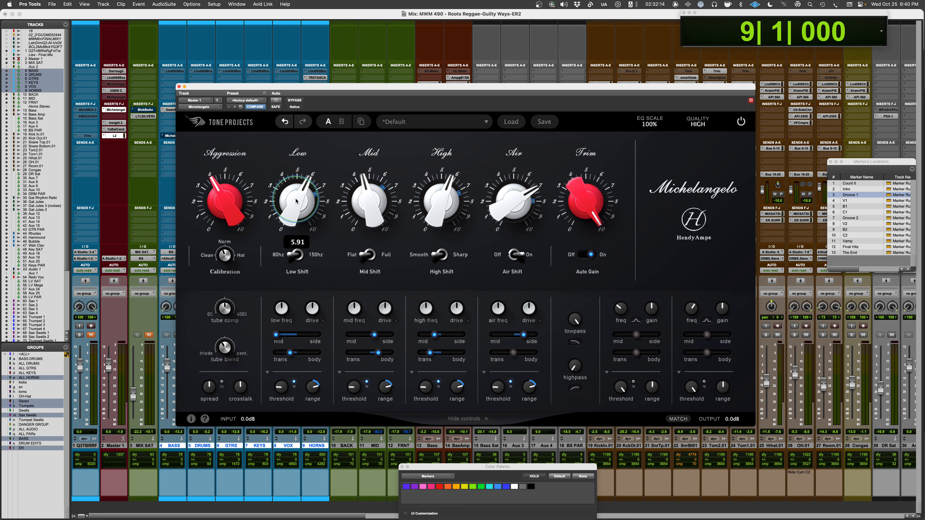
{"action": "mouse_move", "coordinate": [390, 188]}
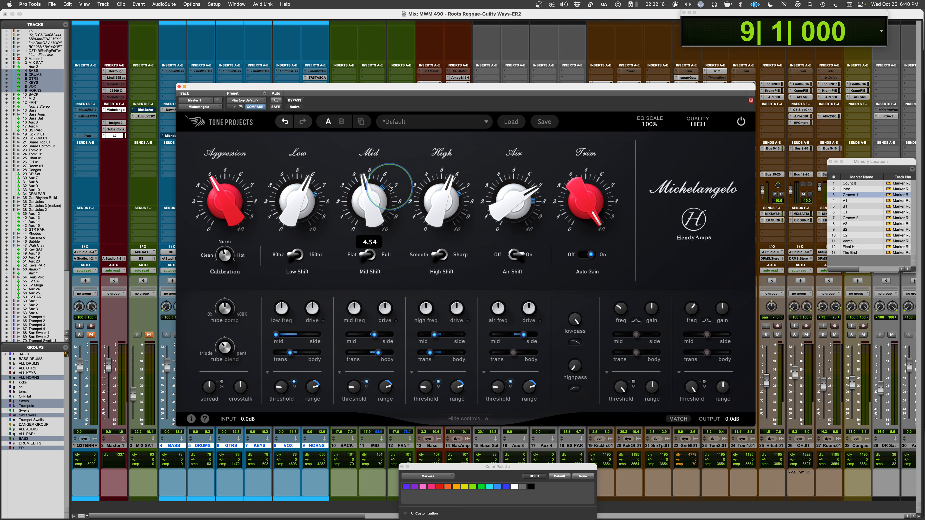
{"action": "mouse_move", "coordinate": [435, 198]}
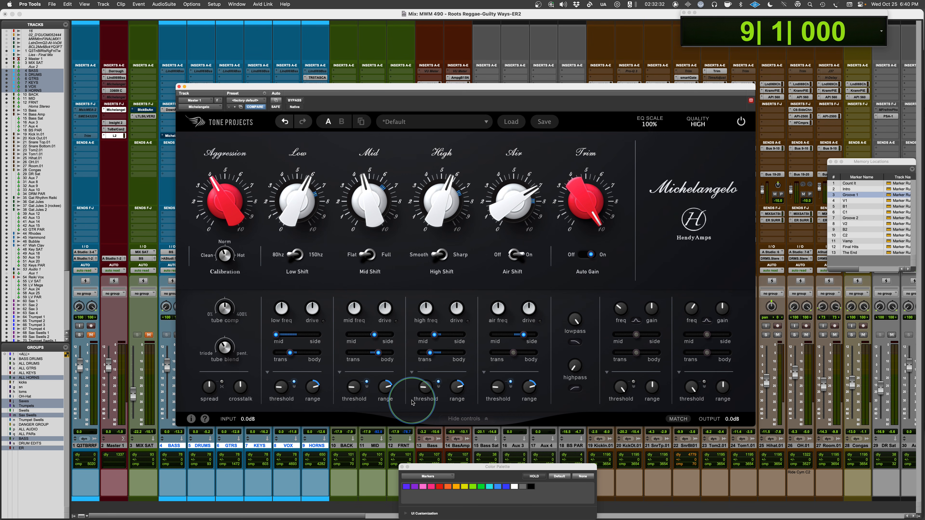
{"action": "left_click", "coordinate": [267, 372]}
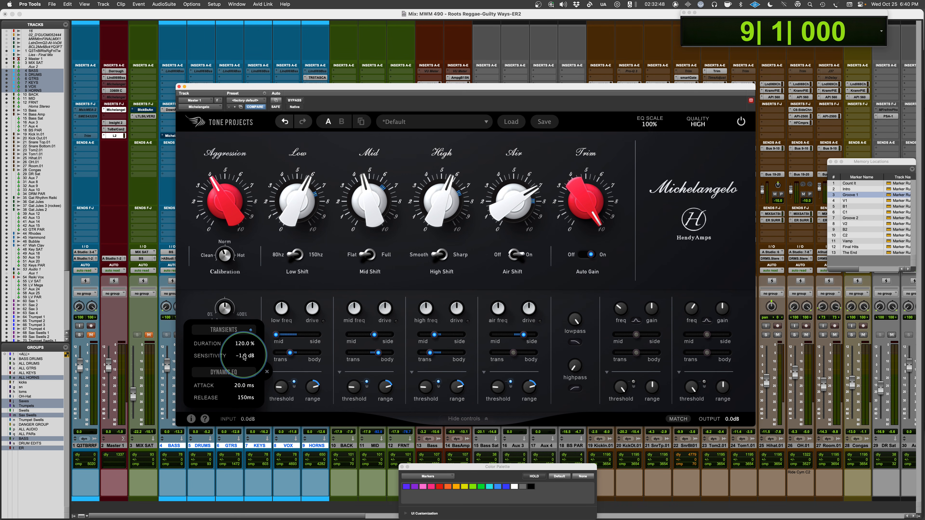
{"action": "left_click_drag", "start_coordinate": [240, 357], "coordinate": [237, 424]}
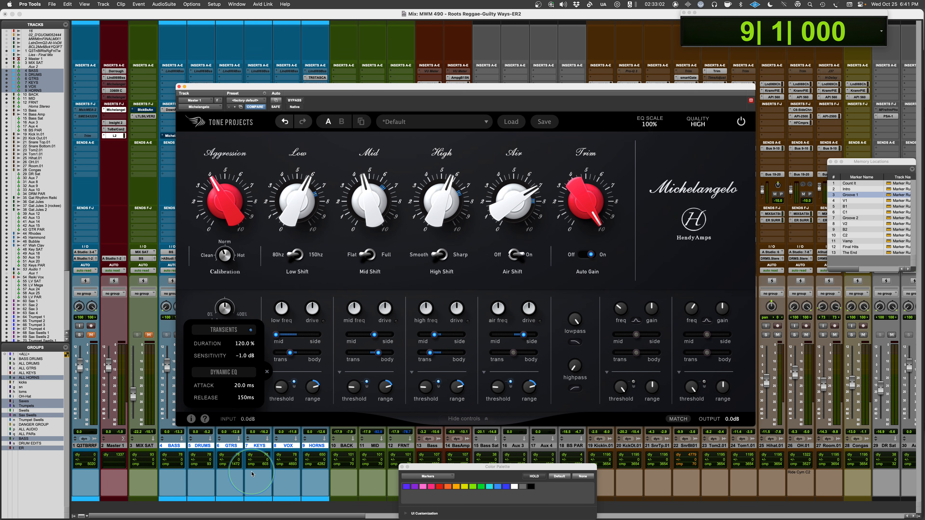
{"action": "mouse_move", "coordinate": [275, 386]}
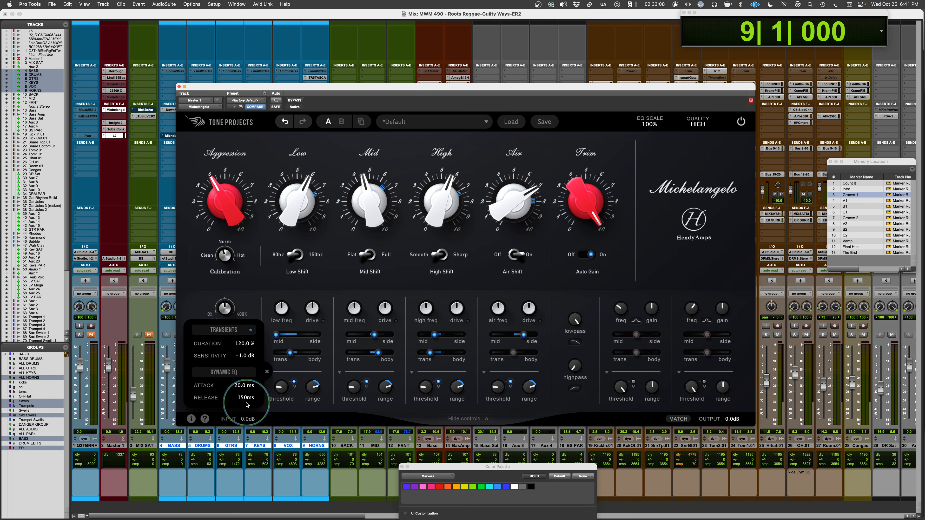
{"action": "left_click", "coordinate": [306, 412]}
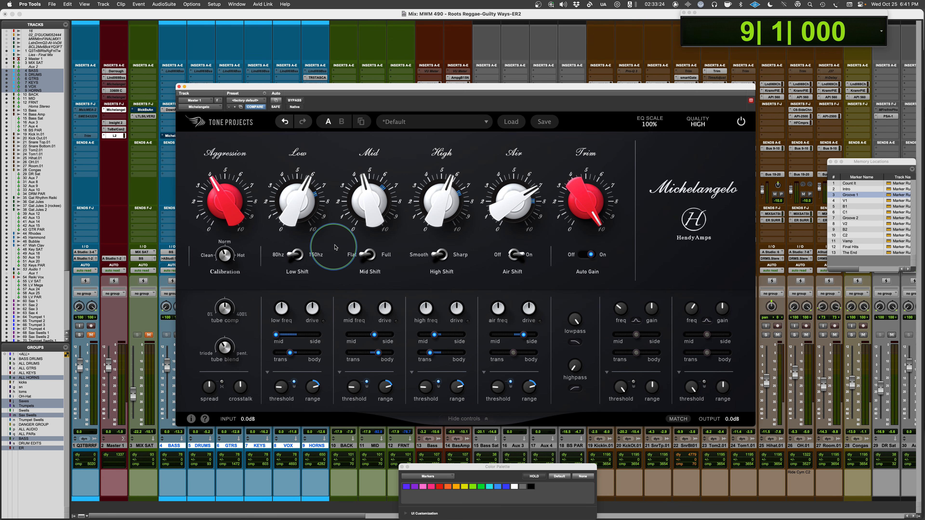
- Examine the slope options of the lowpass filter and of the highpass filter
{"action": "mouse_move", "coordinate": [279, 177]}
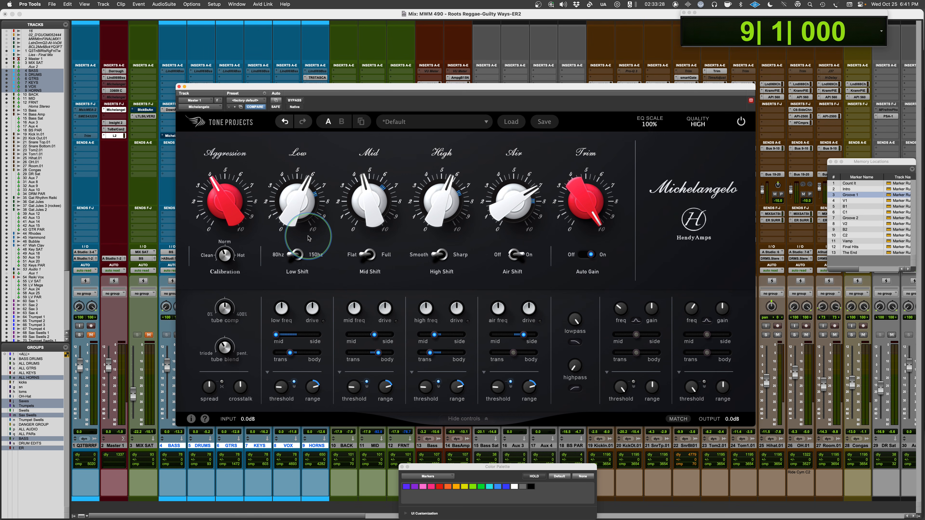
{"action": "mouse_move", "coordinate": [307, 386]}
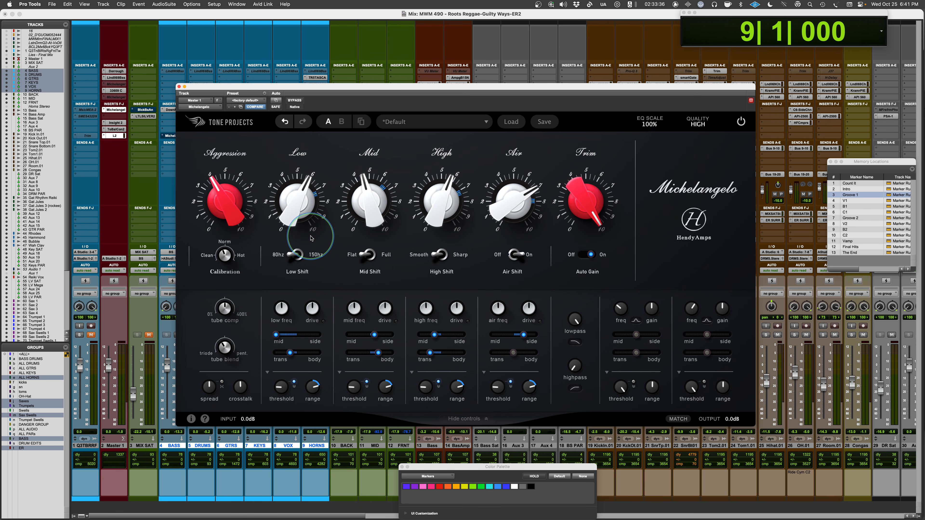
{"action": "mouse_move", "coordinate": [319, 208]}
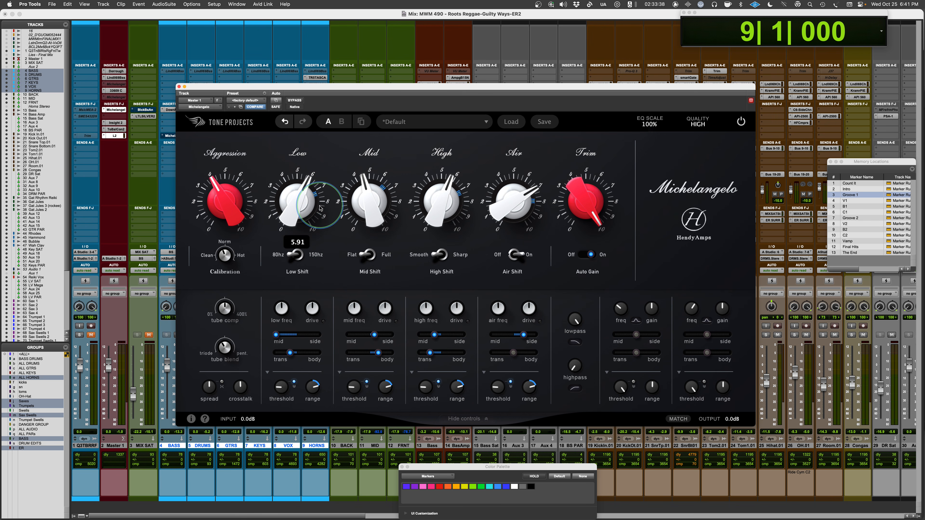
{"action": "mouse_move", "coordinate": [534, 203]}
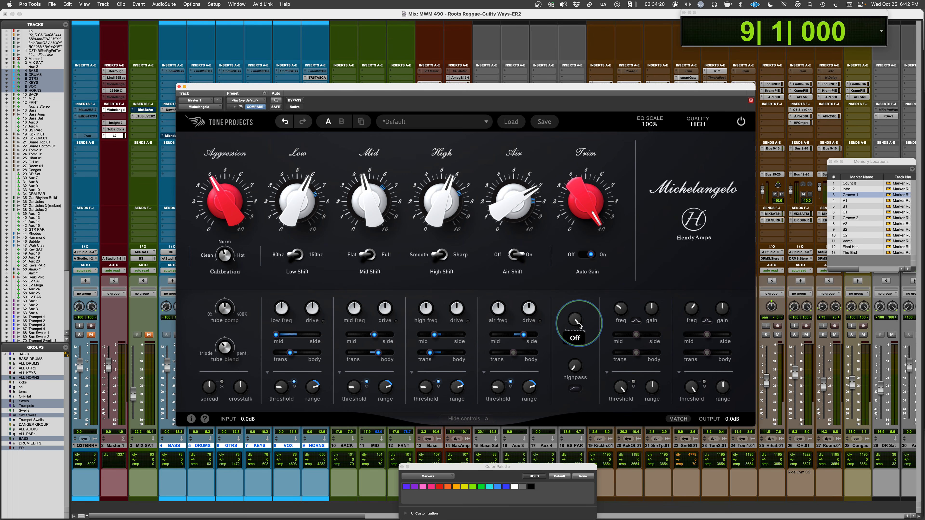
{"action": "left_click", "coordinate": [576, 342]}
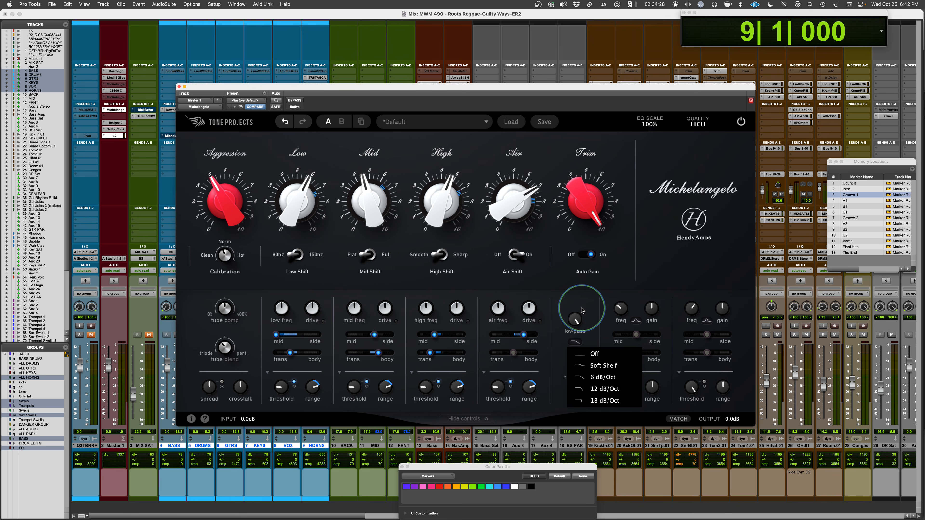
{"action": "left_click", "coordinate": [600, 403]}
{"action": "left_click", "coordinate": [578, 388]}
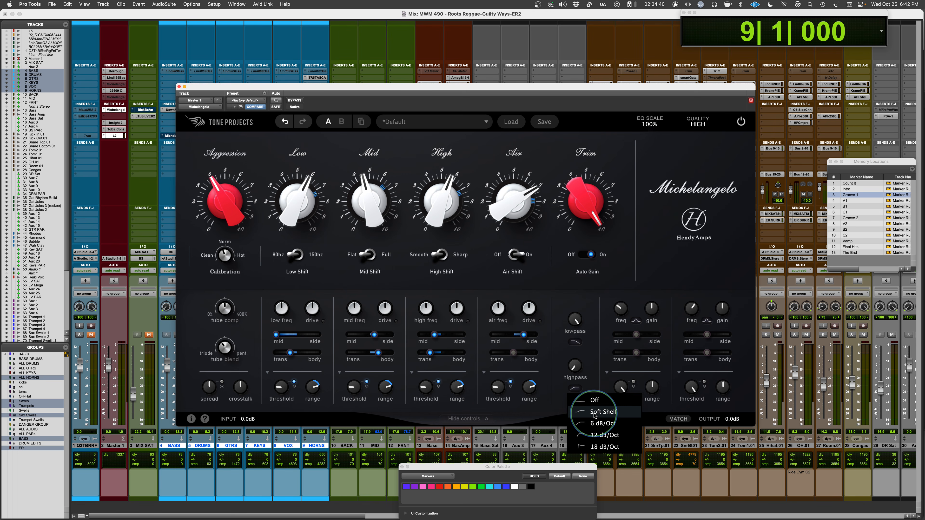
{"action": "left_click", "coordinate": [593, 335]}
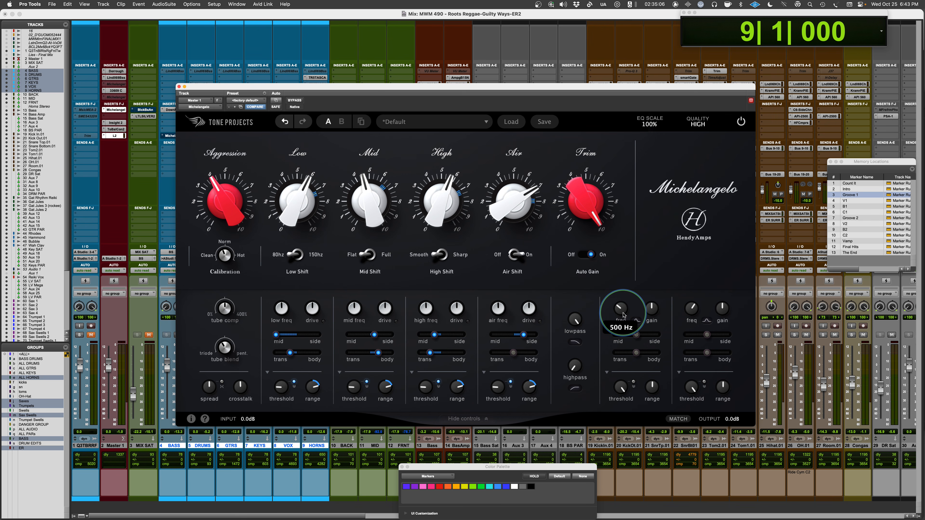
- Examine the first parametric band's gain and mid/side controls and the plug-in's input level
{"action": "mouse_move", "coordinate": [652, 310]}
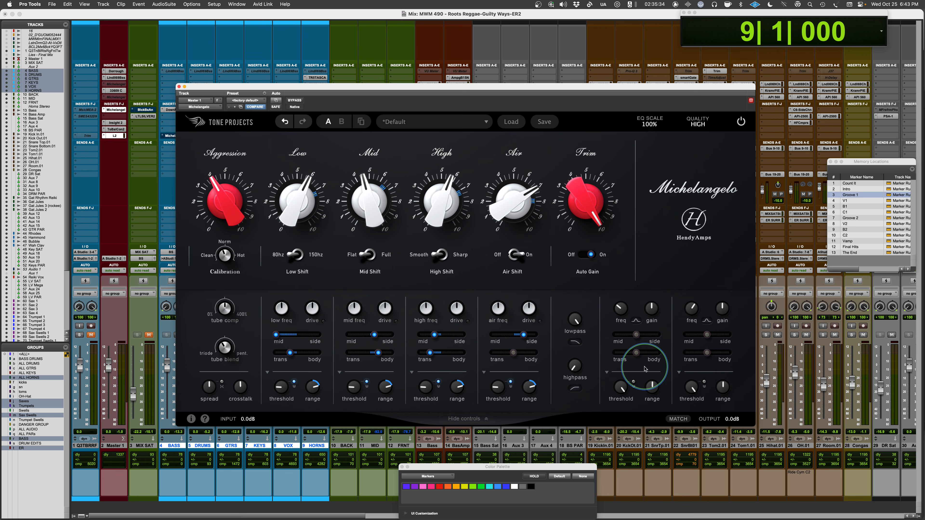
{"action": "mouse_move", "coordinate": [621, 336]}
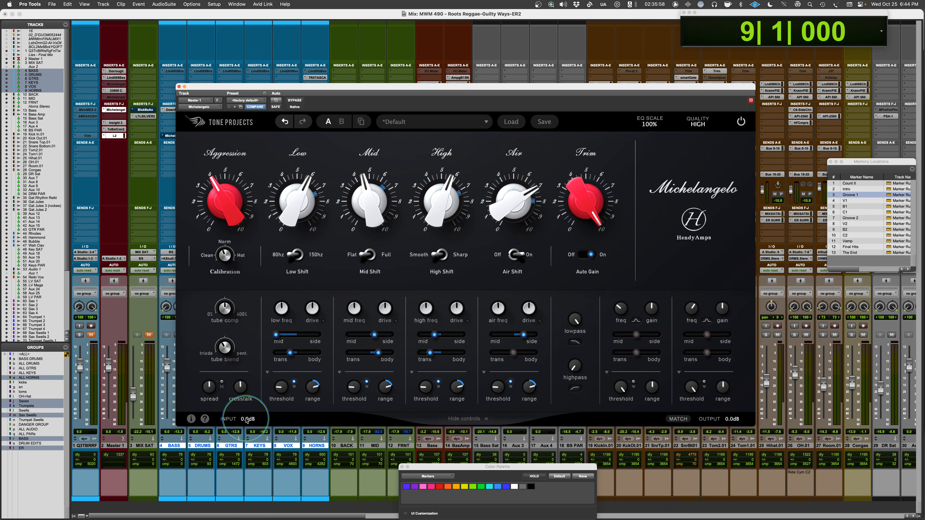
{"action": "left_click_drag", "start_coordinate": [246, 420], "coordinate": [241, 459]}
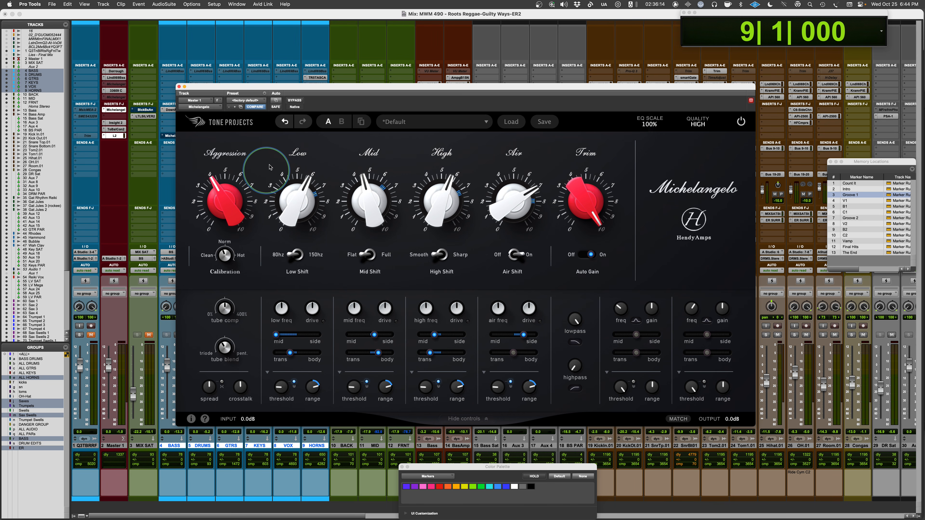
- Check the reference level options on the plug-in's information page, and close the page
{"action": "left_click", "coordinate": [189, 420]}
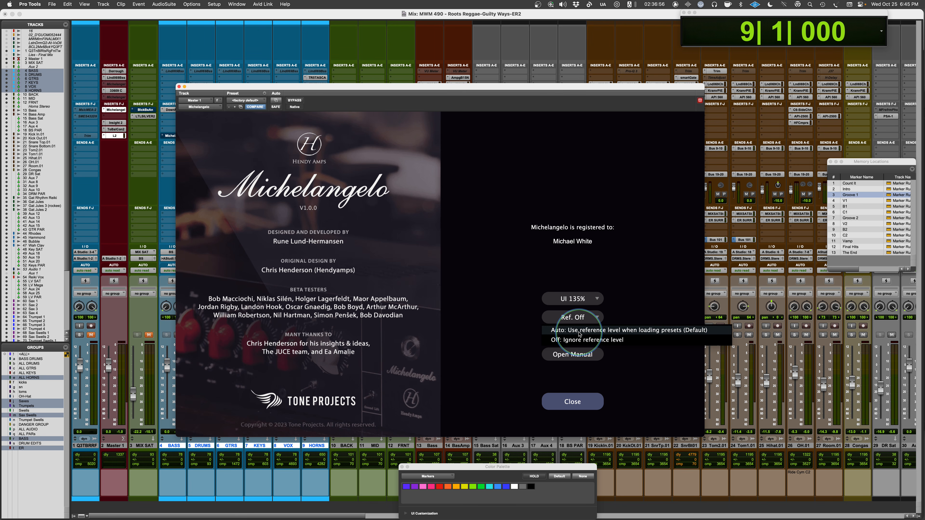
{"action": "left_click", "coordinate": [645, 282]}
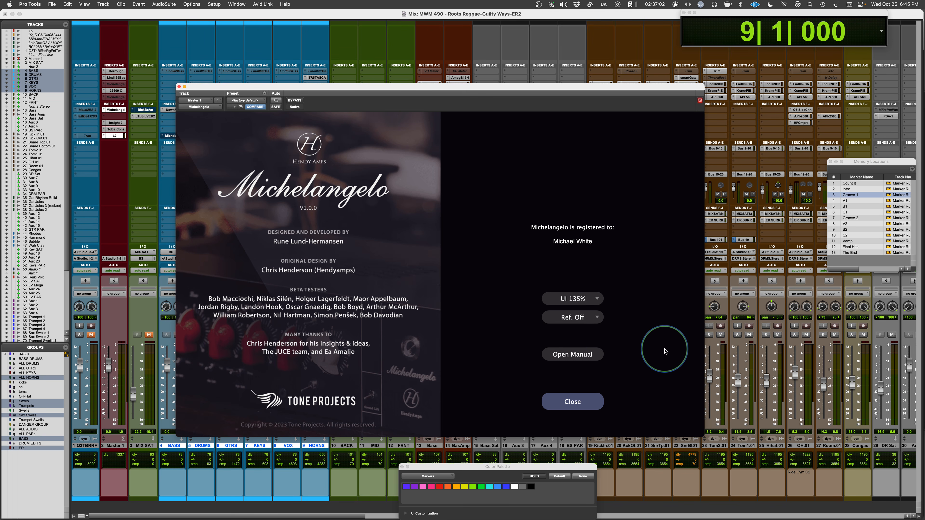
{"action": "left_click", "coordinate": [573, 401]}
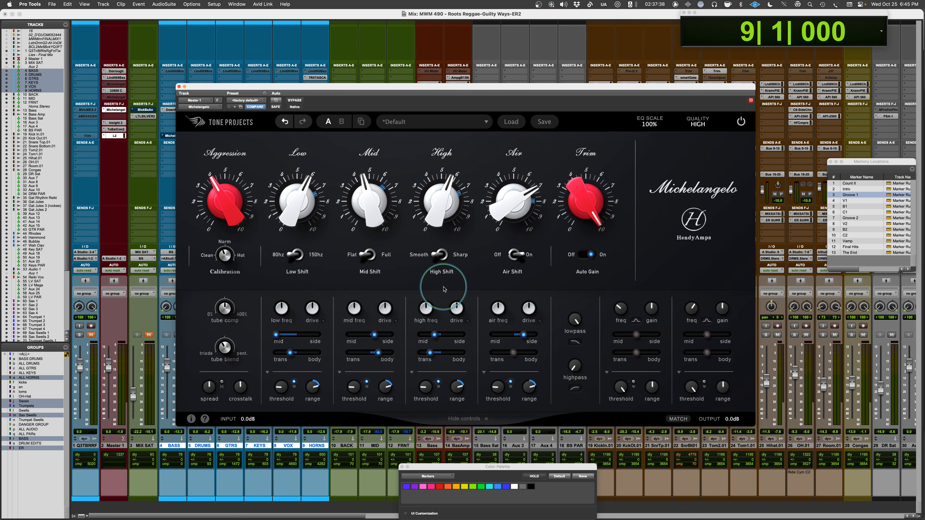
- Hide the Michelangelo's advanced controls and switch to Microsoft PowerPoint
{"action": "left_click", "coordinate": [468, 419]}
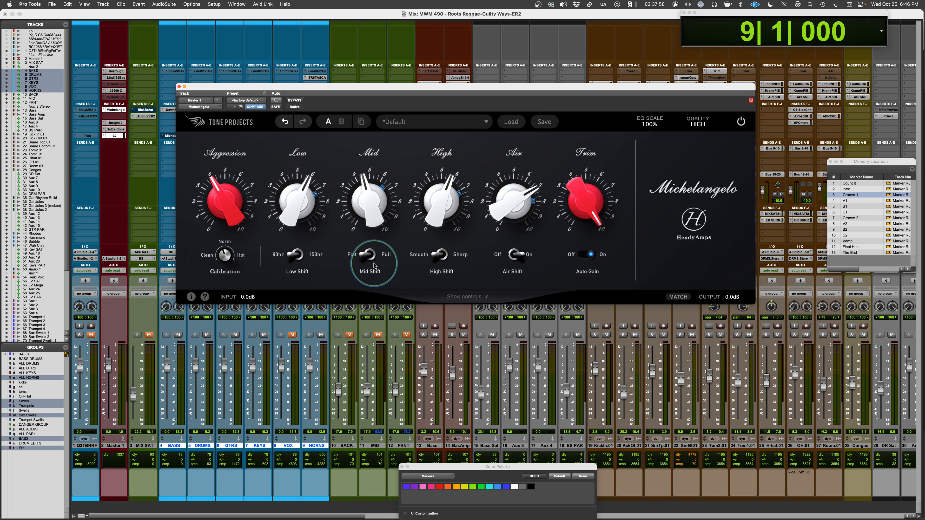
{"action": "key", "text": "super+Tab"}
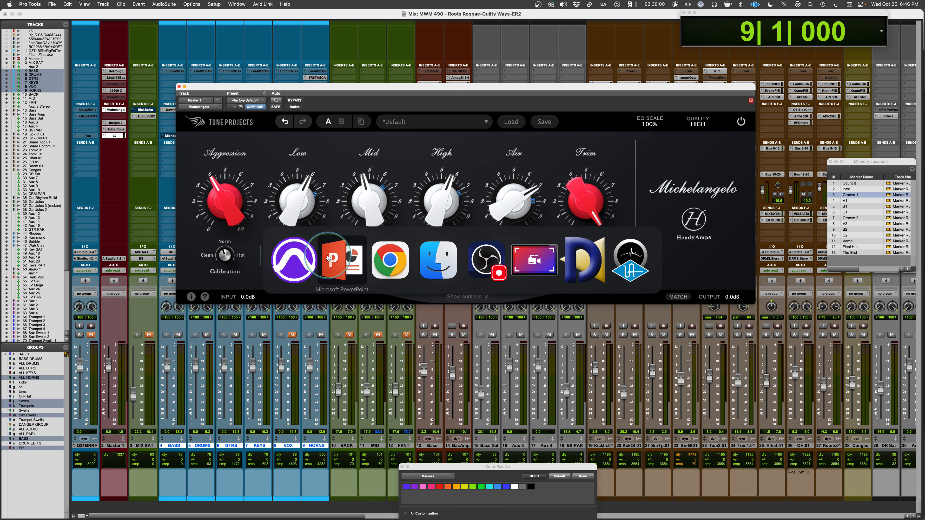